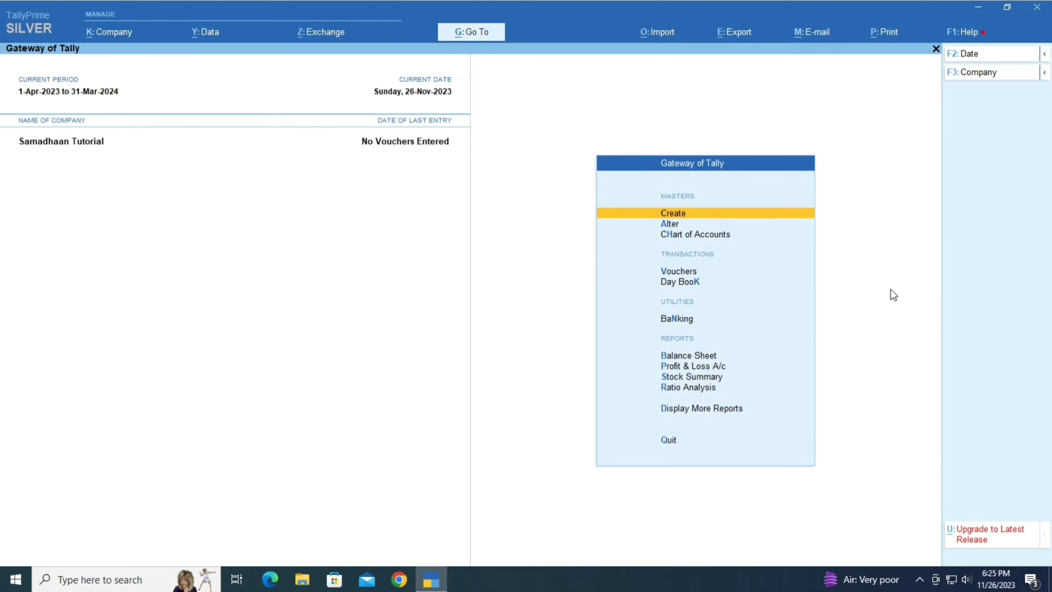
# Open a new sales voucher and set its reference number to 123 with the date 26-Nov-2023
pyautogui.press('Down')
pyautogui.press('Down')
pyautogui.press('Down')
pyautogui.press('Return')
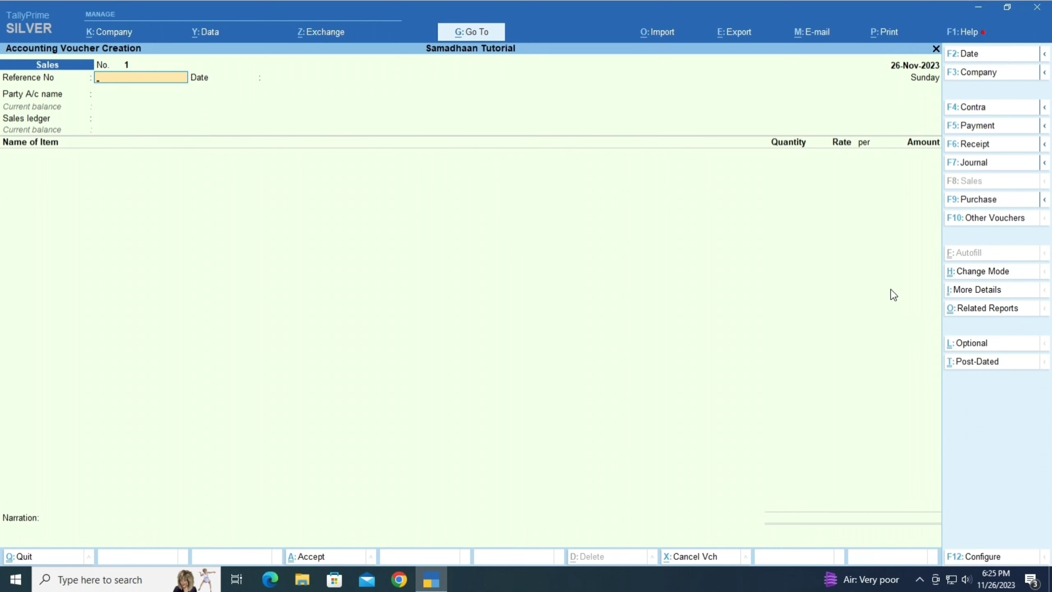
pyautogui.write('12')
pyautogui.press('Return')
pyautogui.press('Return')
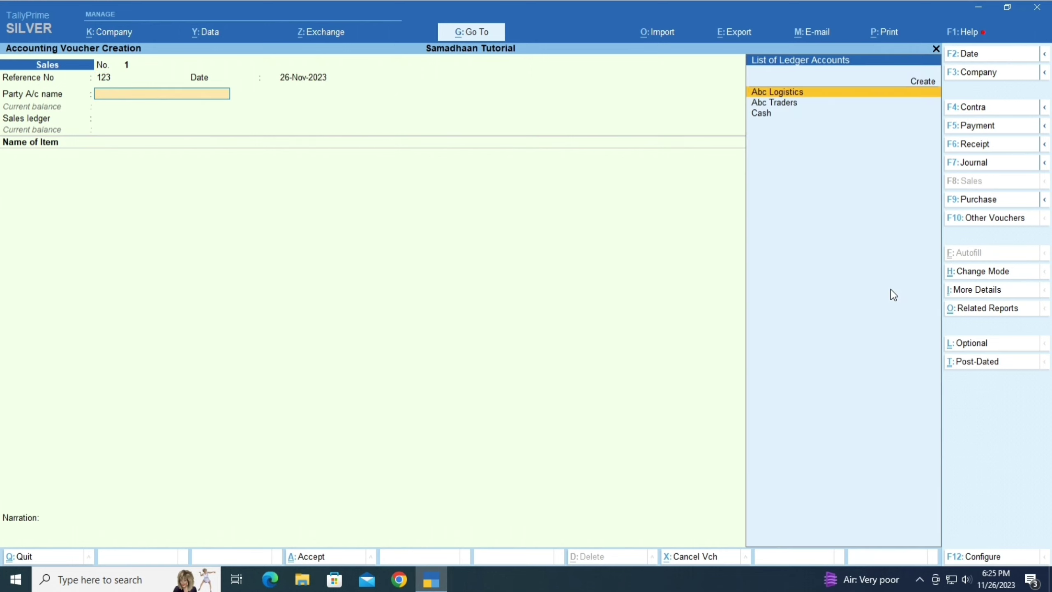
# Choose Abc Traders as the party, accept its party details, and select Sales as the sales ledger
pyautogui.press('Down')
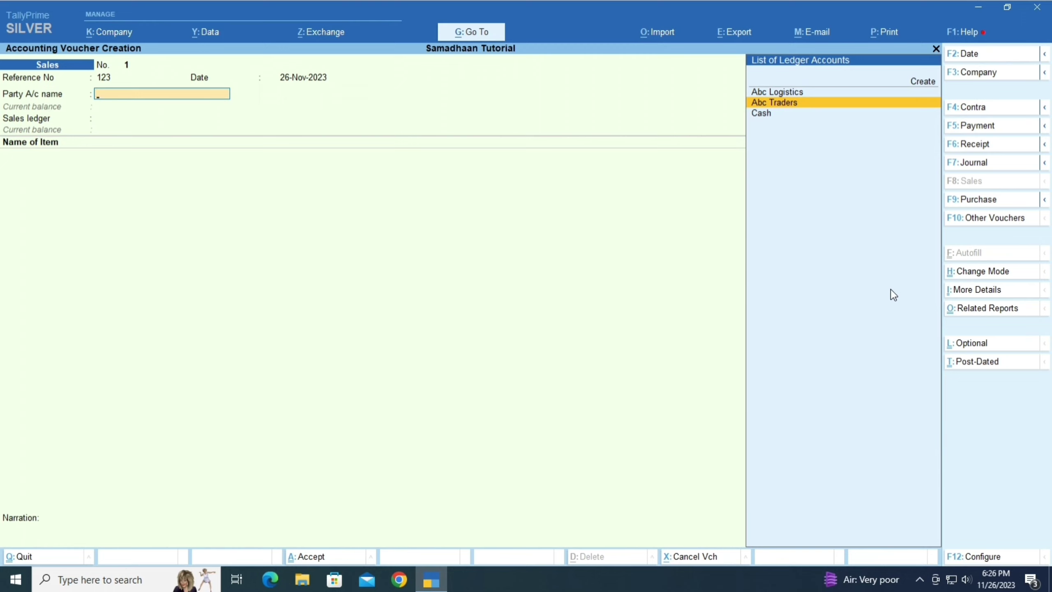
pyautogui.press('Return')
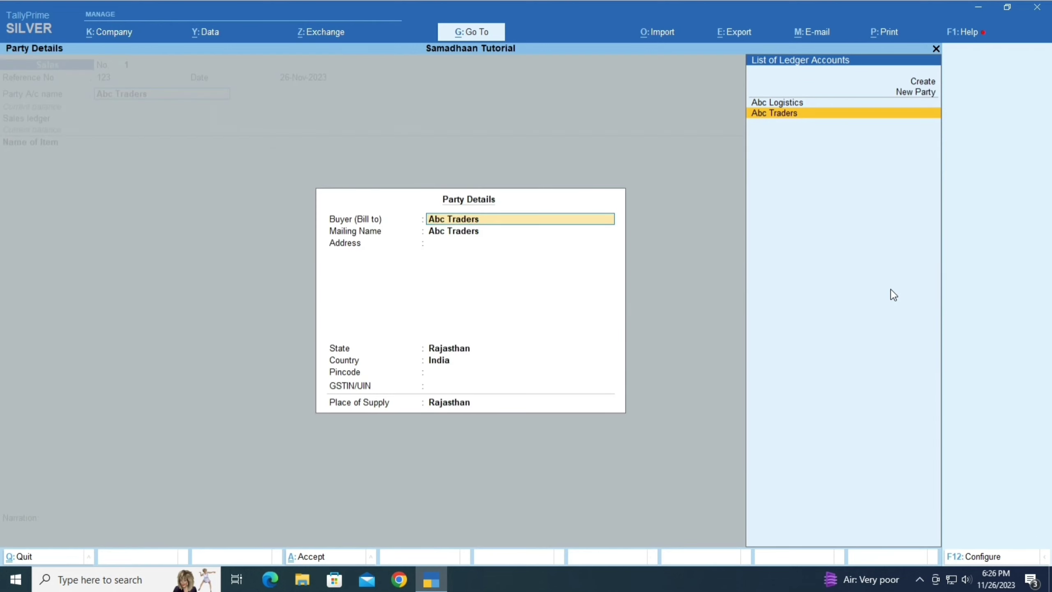
pyautogui.hotkey('ctrl', 'a')
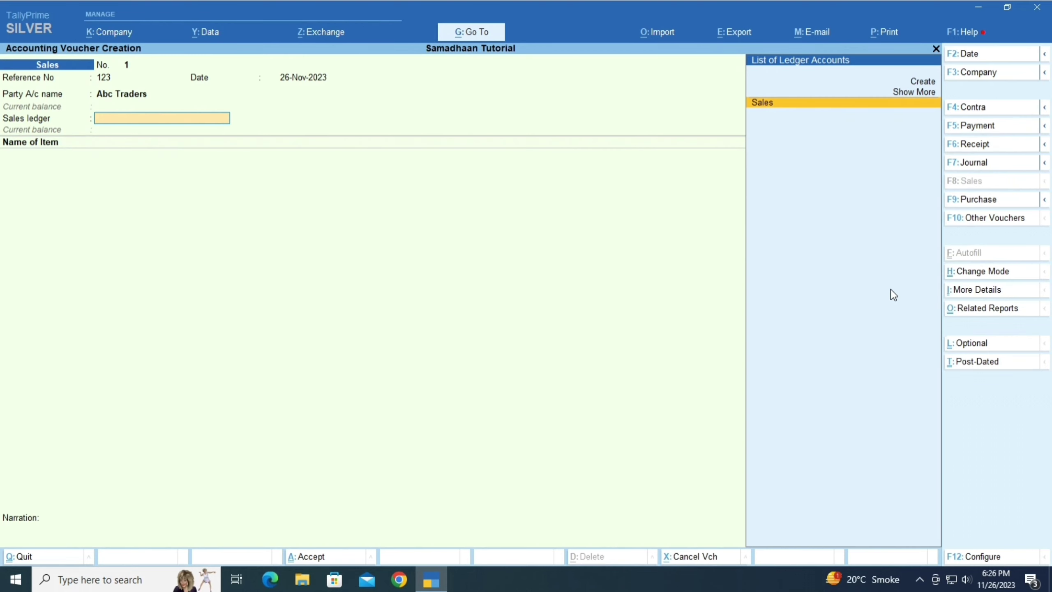
pyautogui.press('Return')
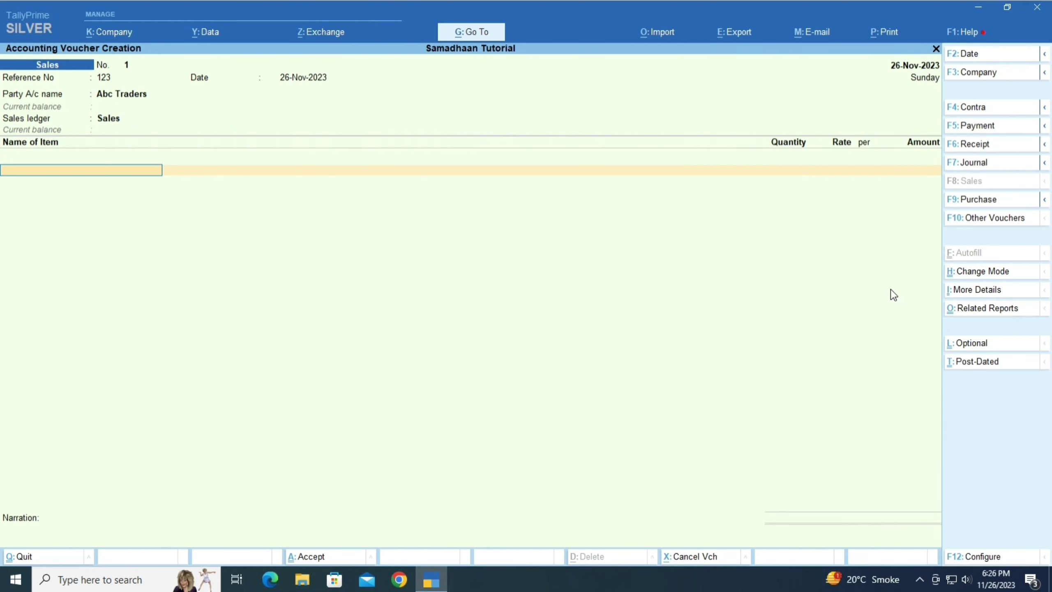
# Add the stock item Shirt without a description, with a quantity of 100 pcs at a rate of 200 per piece
pyautogui.write('Shi')
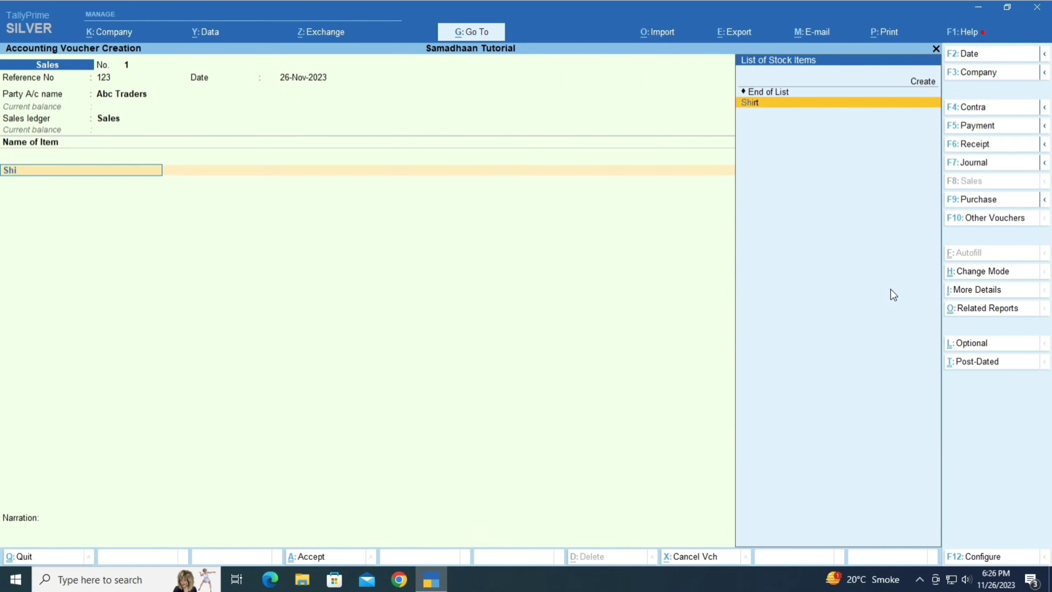
pyautogui.press('Return')
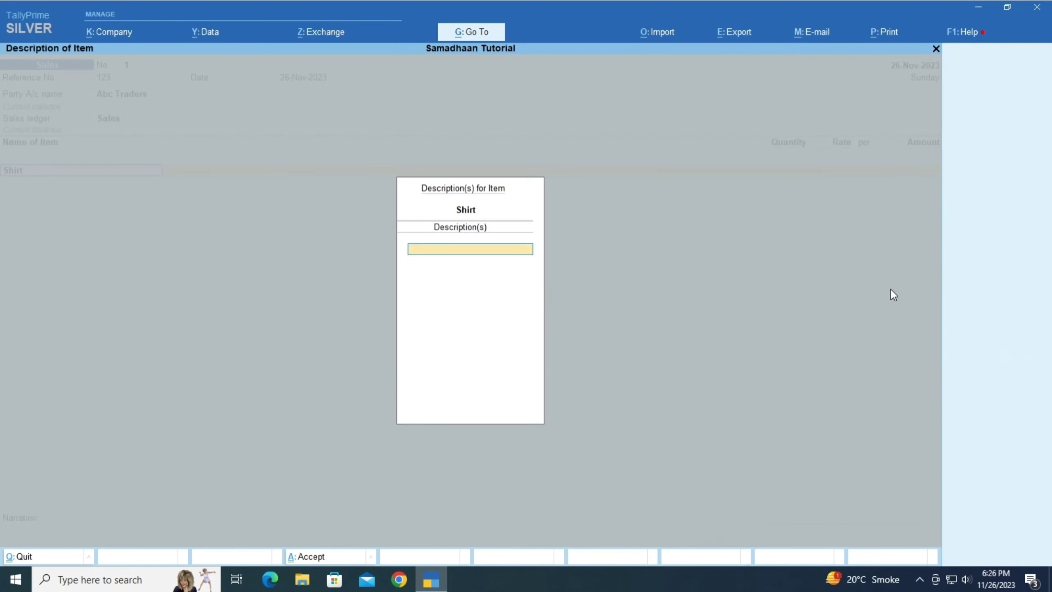
pyautogui.press('Return')
pyautogui.write('100')
pyautogui.press('Return')
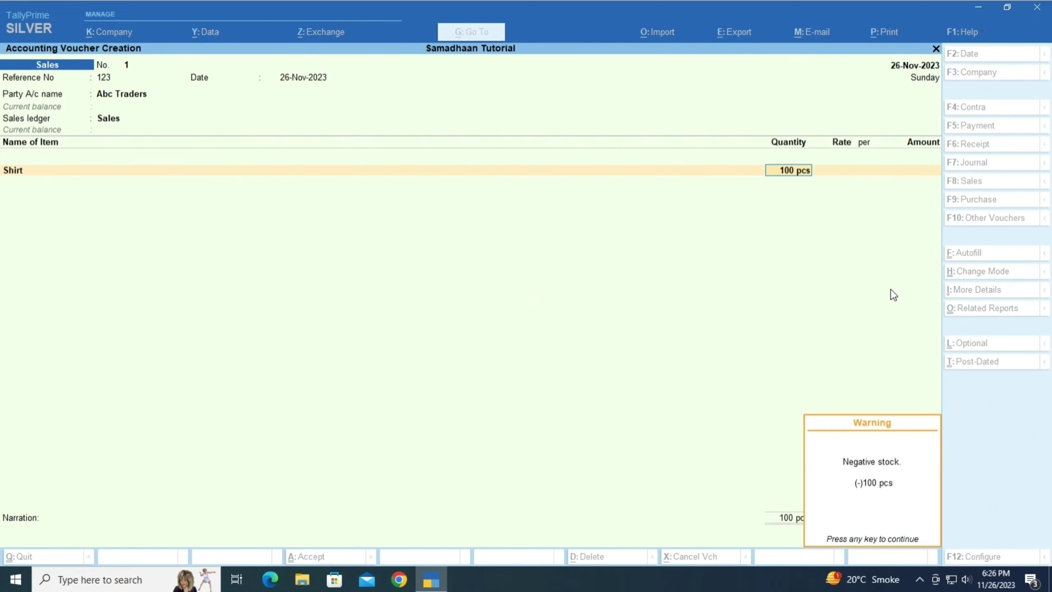
pyautogui.press('Return')
pyautogui.write('200')
pyautogui.press('Return')
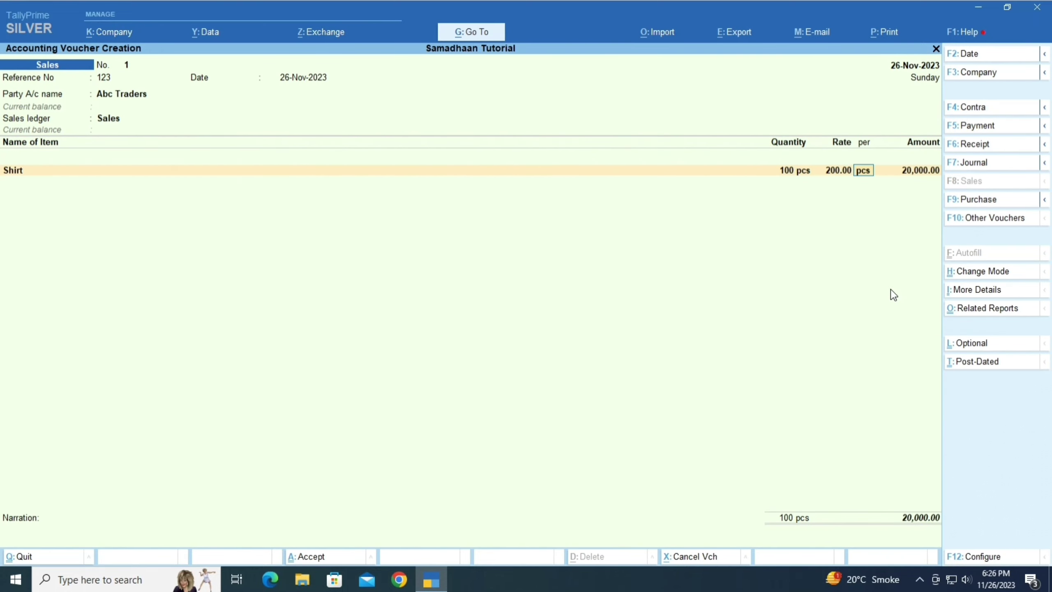
pyautogui.press('Return')
pyautogui.press('Return')
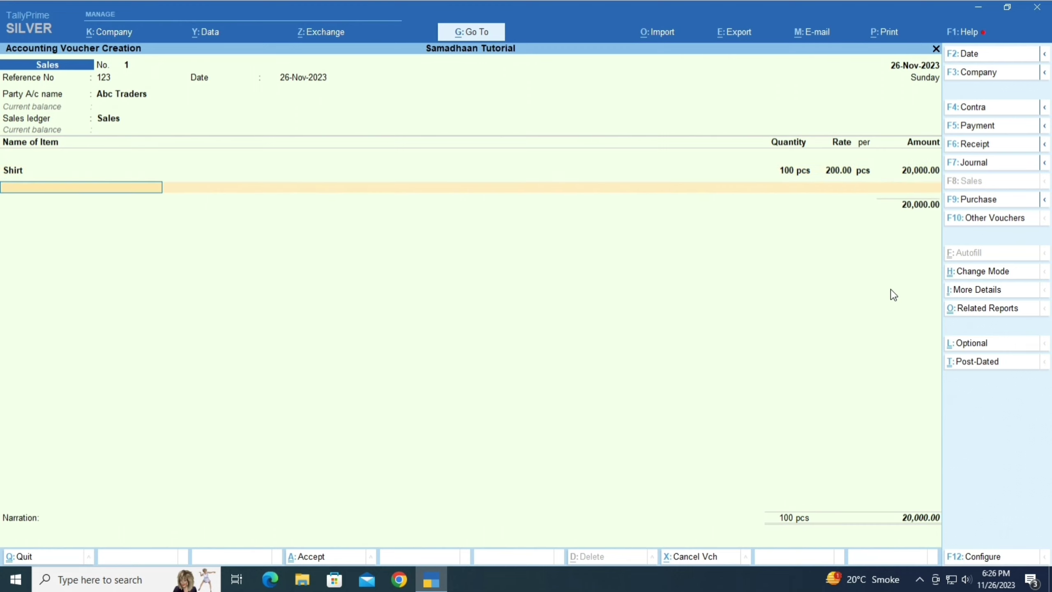
# Add the CGST and SGST tax ledgers below the Shirt item with their calculated amounts
pyautogui.press('Return')
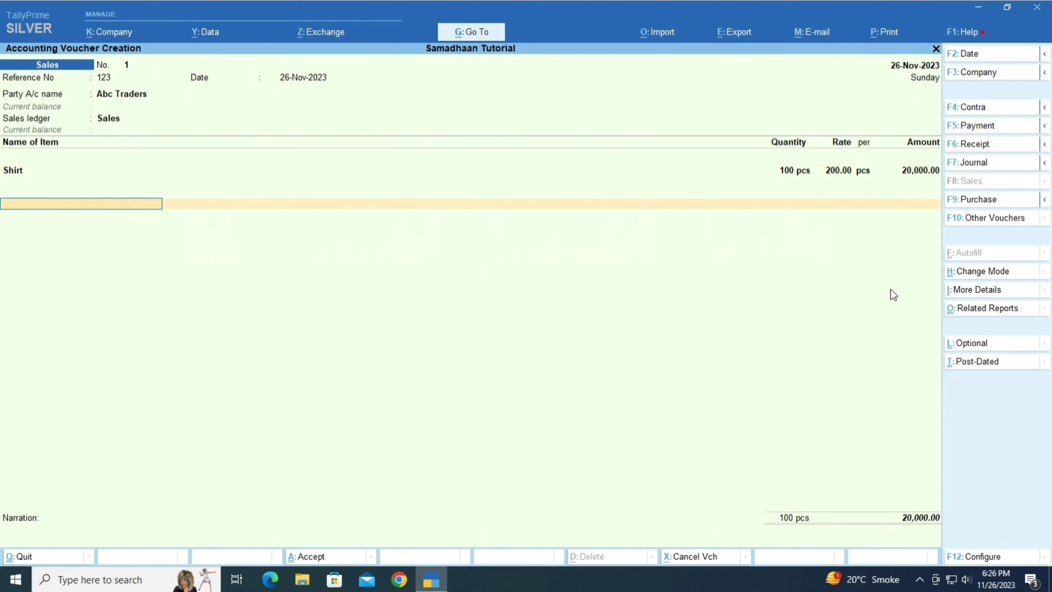
pyautogui.write('Cg')
pyautogui.press('Return')
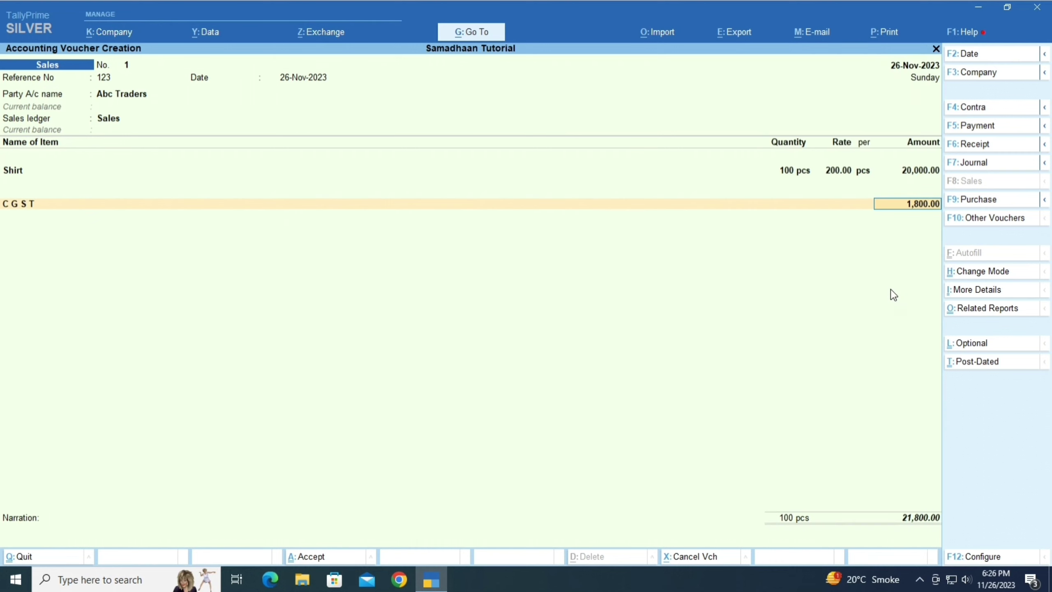
pyautogui.press('Return')
pyautogui.write('Sg')
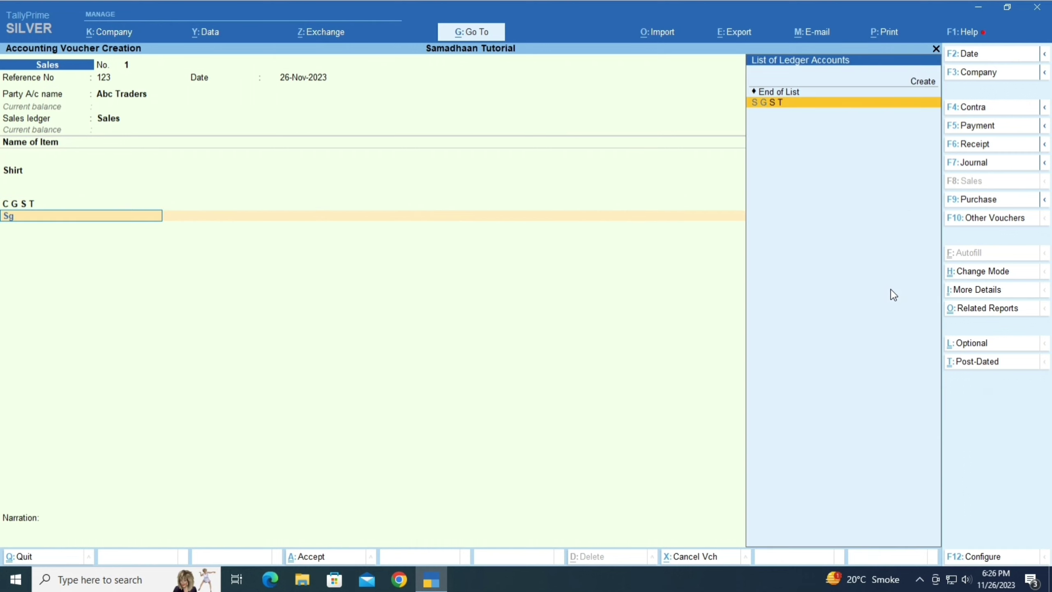
pyautogui.press('Return')
pyautogui.press('Return')
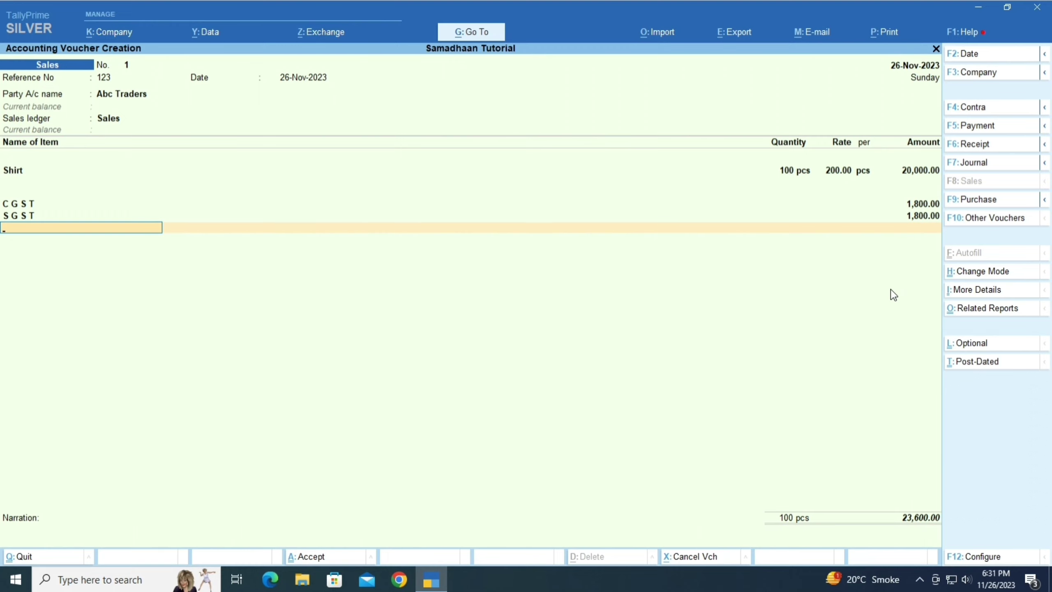
# Set Provide Additional Descriptions for Stock Items to No in the voucher configuration and accept it
pyautogui.press('F12')
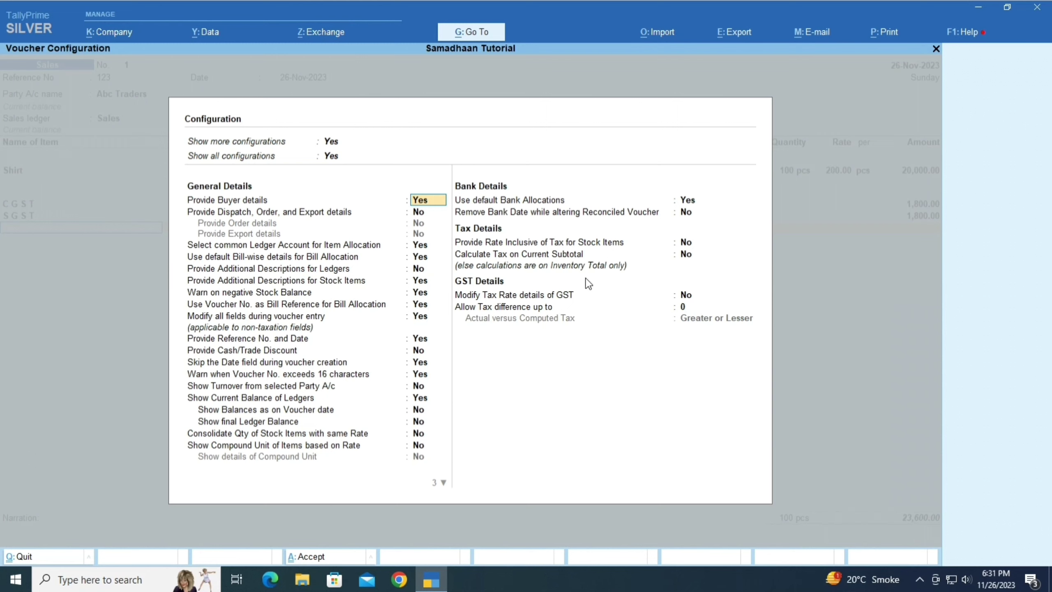
pyautogui.click(259, 270)
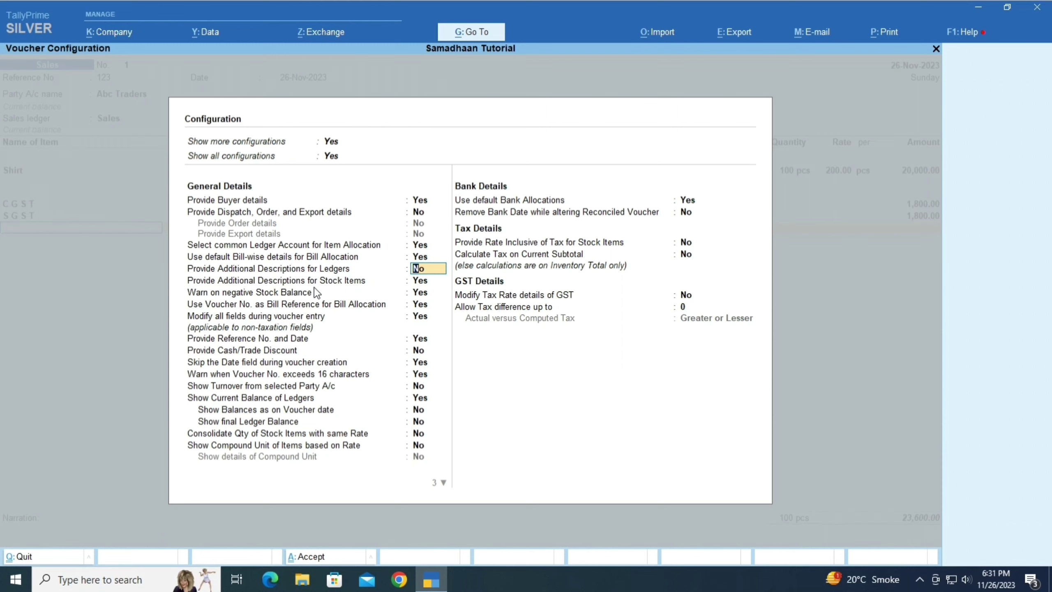
pyautogui.click(417, 283)
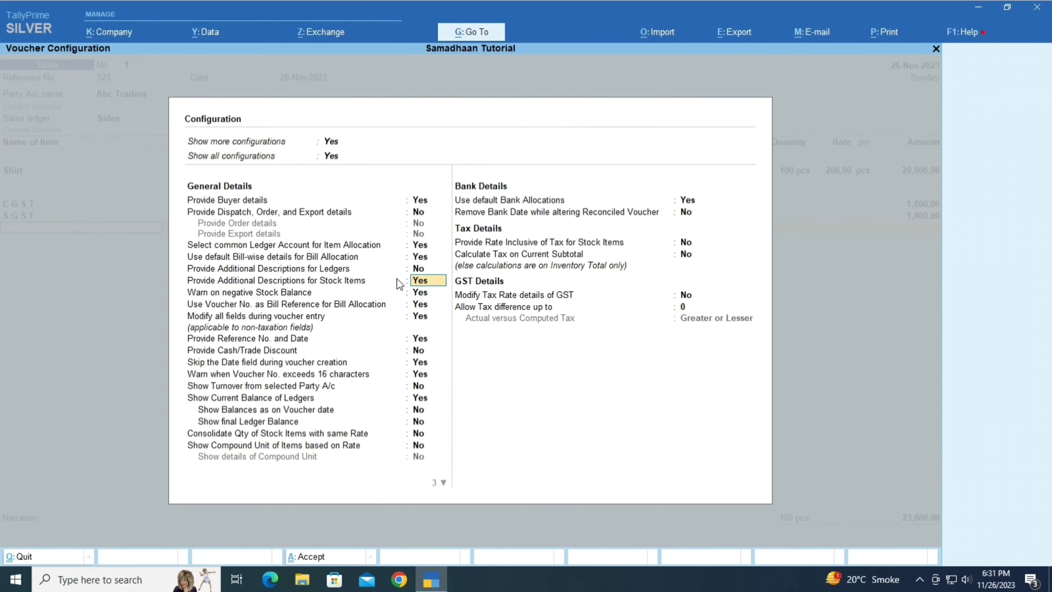
pyautogui.press('n')
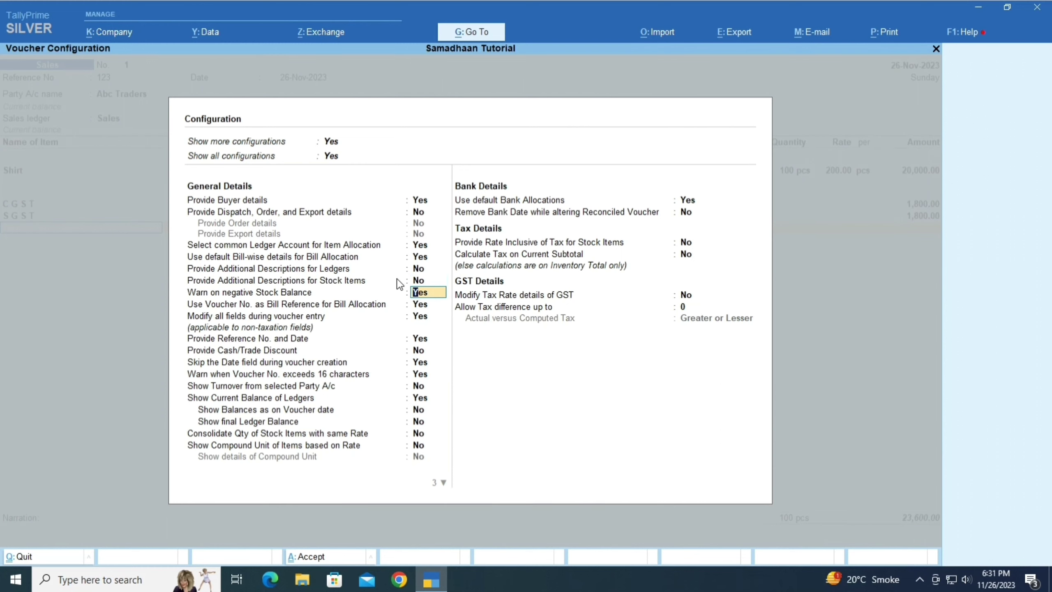
pyautogui.hotkey('ctrl', 'a')
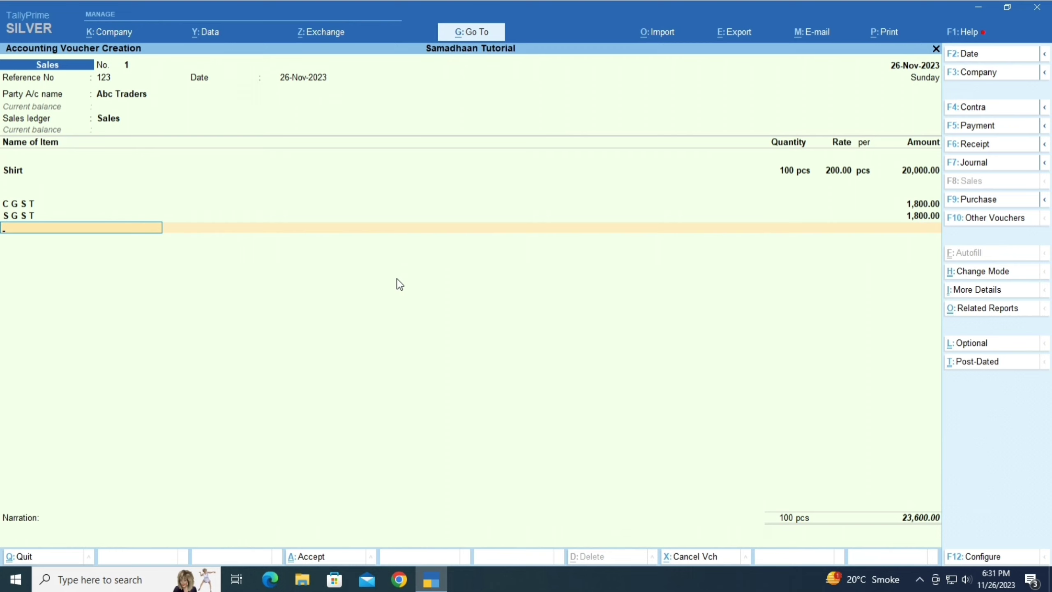
# Enter the narration "Bill no. 123", save the sales voucher, and return to the Gateway of Tally
pyautogui.press('Return')
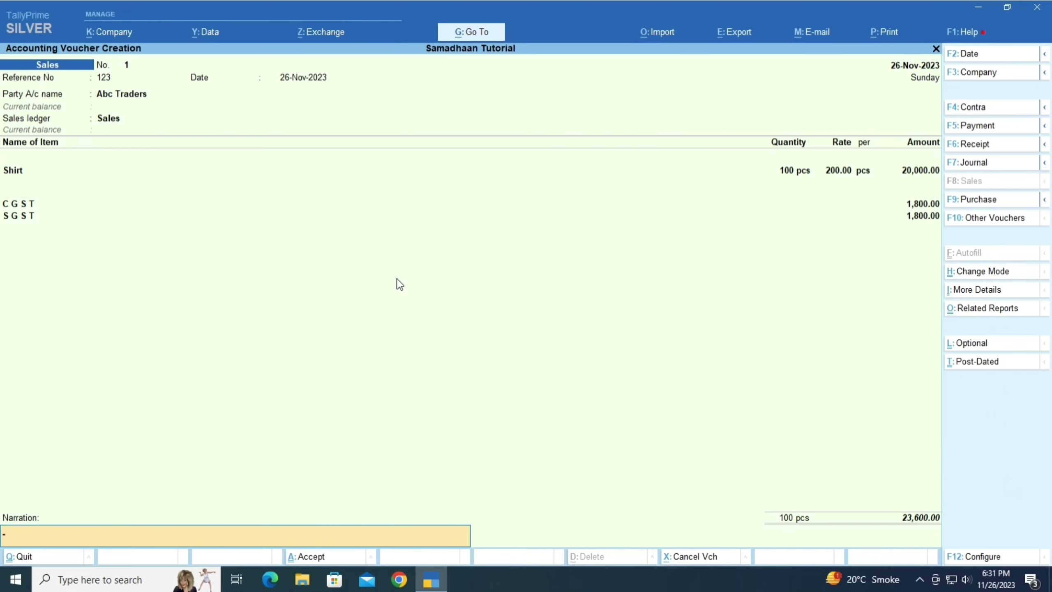
pyautogui.write('Bill no. 123')
pyautogui.press('Return')
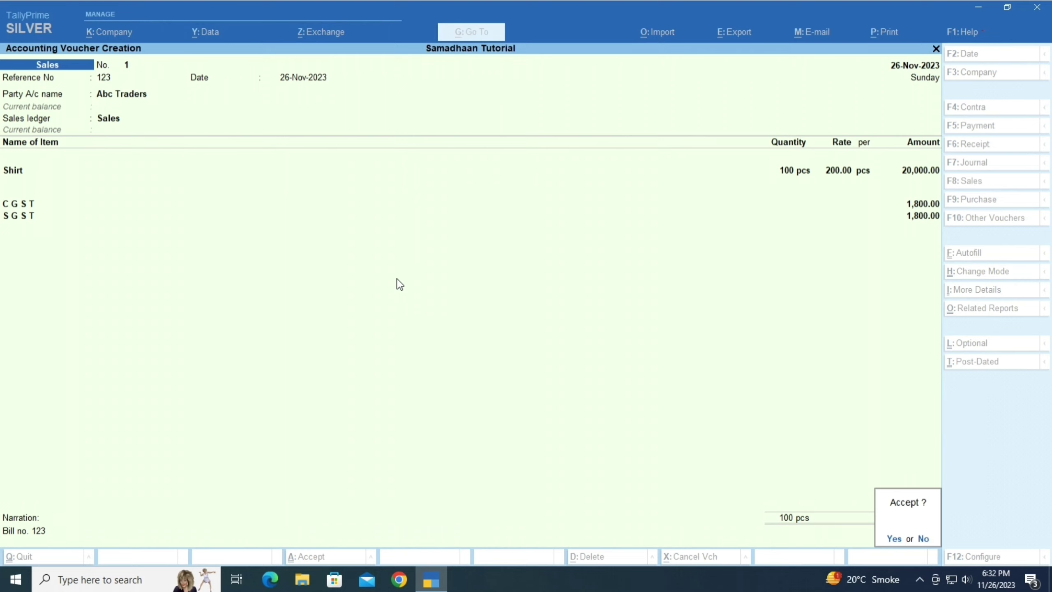
pyautogui.press('Return')
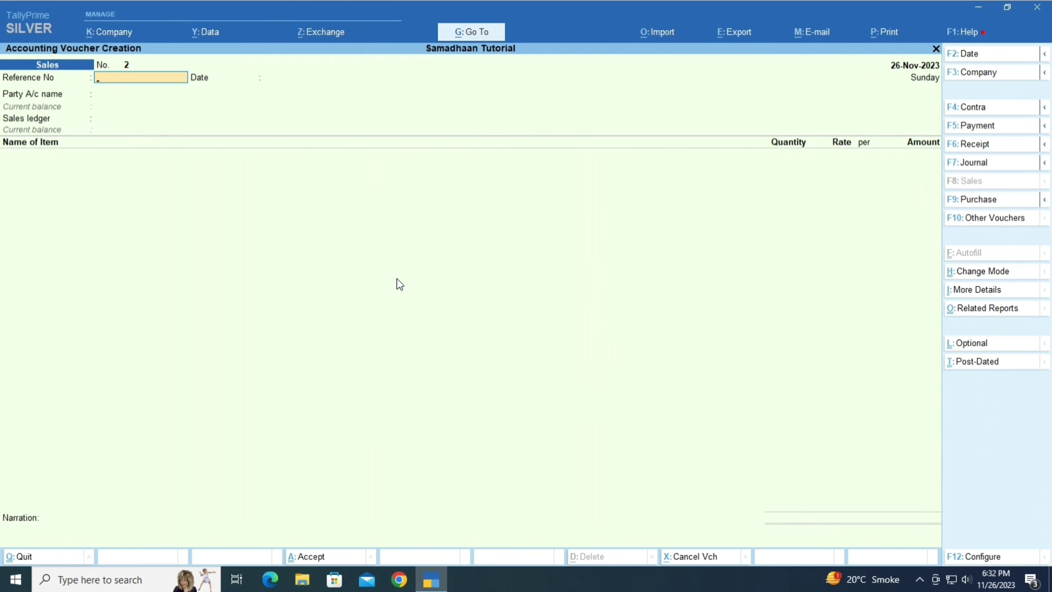
pyautogui.press('Escape')
pyautogui.press('Return')
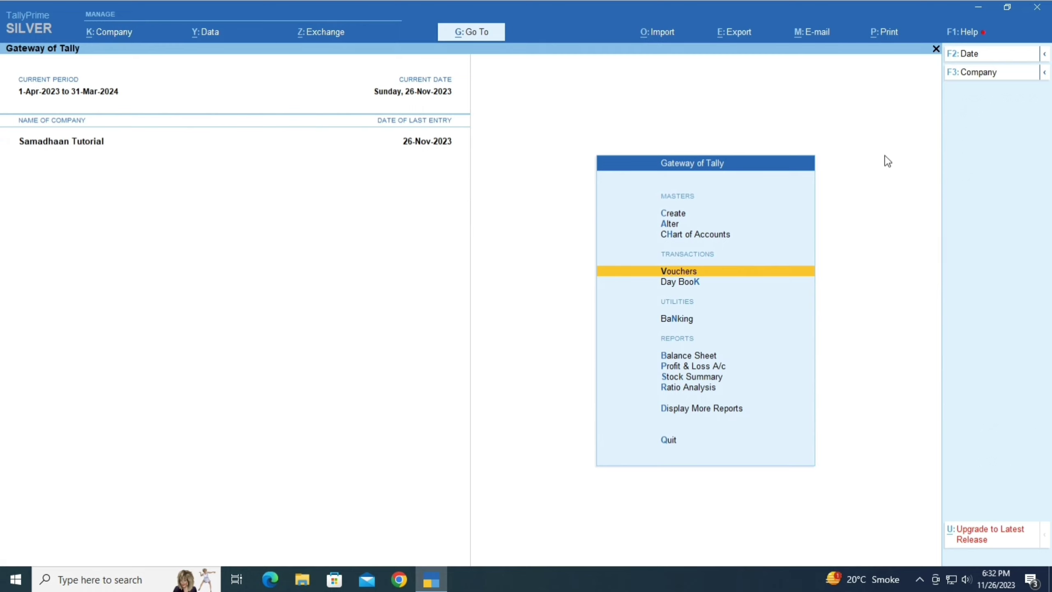
# Load the company Samadhaan as the active company
pyautogui.click(970, 73)
pyautogui.press('Up')
pyautogui.press('Up')
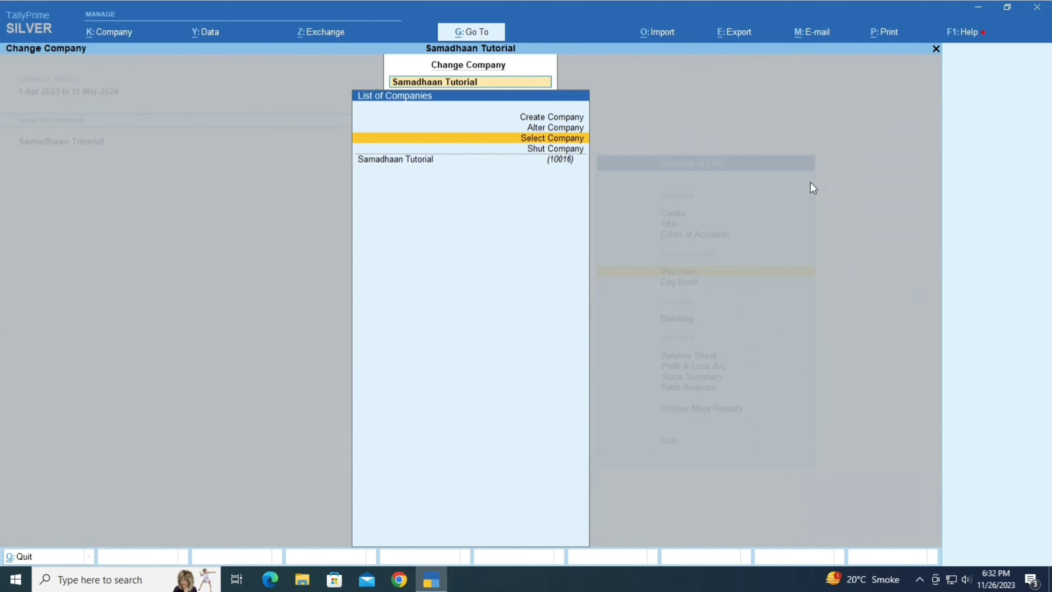
pyautogui.press('Return')
pyautogui.press('Down')
pyautogui.press('Down')
pyautogui.press('Down')
pyautogui.press('Down')
pyautogui.press('Down')
pyautogui.press('Down')
pyautogui.press('Down')
pyautogui.press('Down')
pyautogui.press('Down')
pyautogui.press('Down')
pyautogui.press('Down')
pyautogui.press('Down')
pyautogui.press('Down')
pyautogui.press('Down')
pyautogui.press('Return')
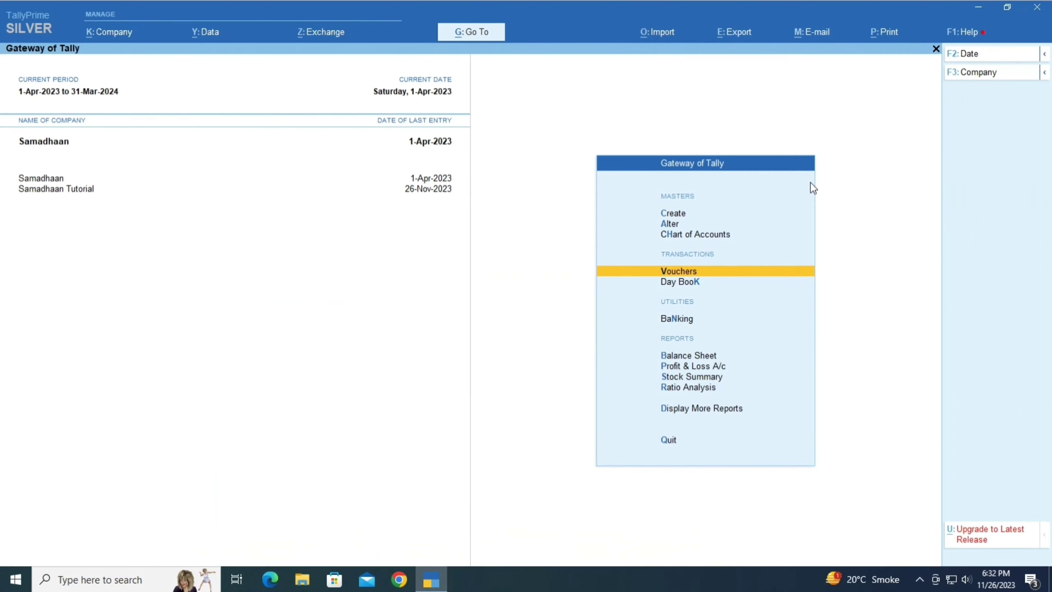
# Examine the Sales Accounts summary in the company's Profit & Loss report
pyautogui.press('p')
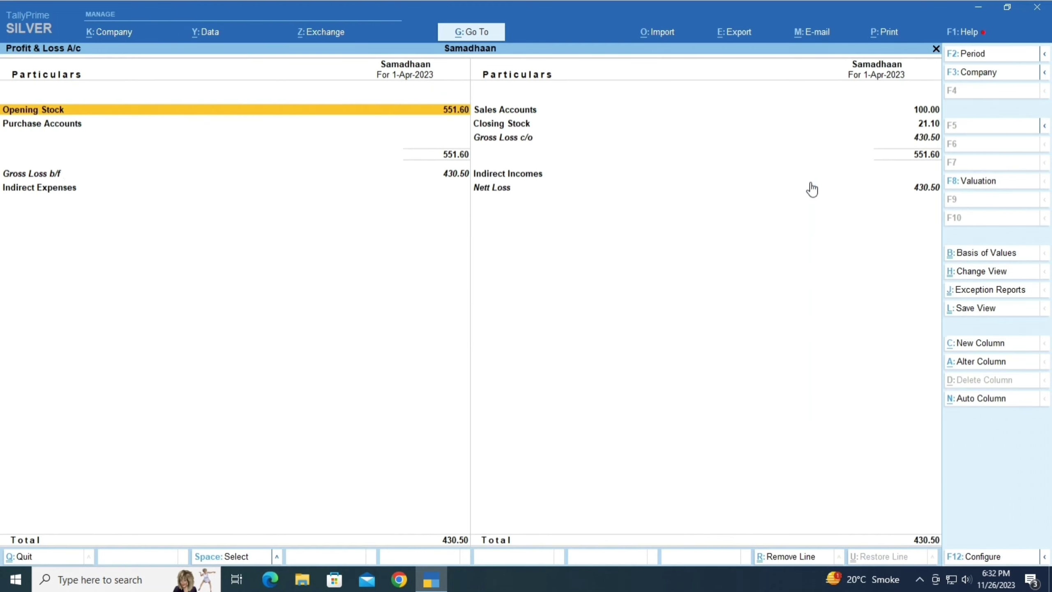
pyautogui.press('Right')
pyautogui.press('Return')
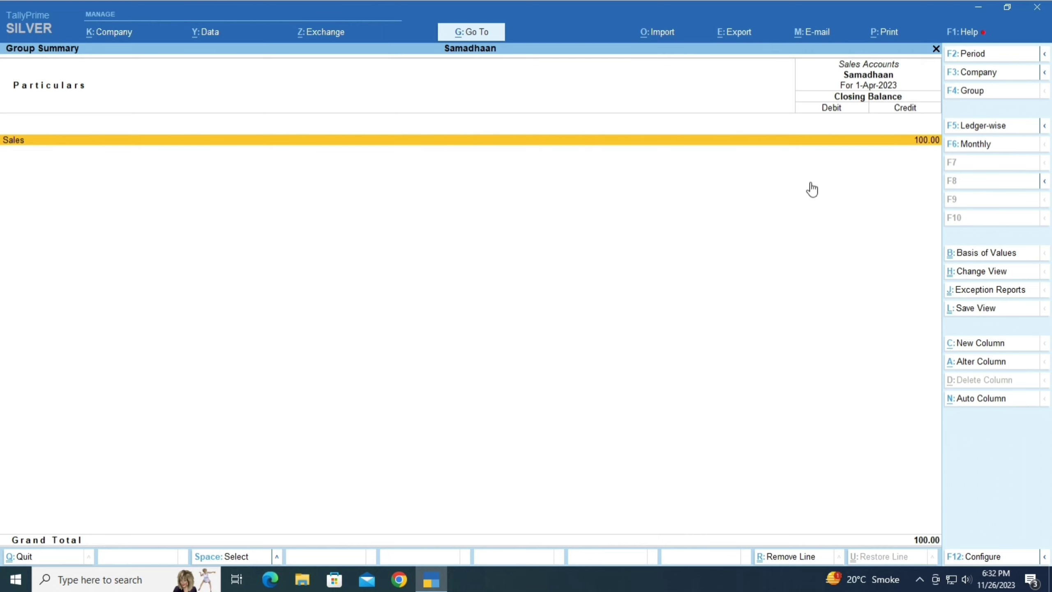
pyautogui.press('Escape')
pyautogui.press('Escape')
# Open a new sales voucher in Samadhaan and set the voucher date to 26-11
pyautogui.press('Up')
pyautogui.press('Up')
pyautogui.press('Up')
pyautogui.press('Up')
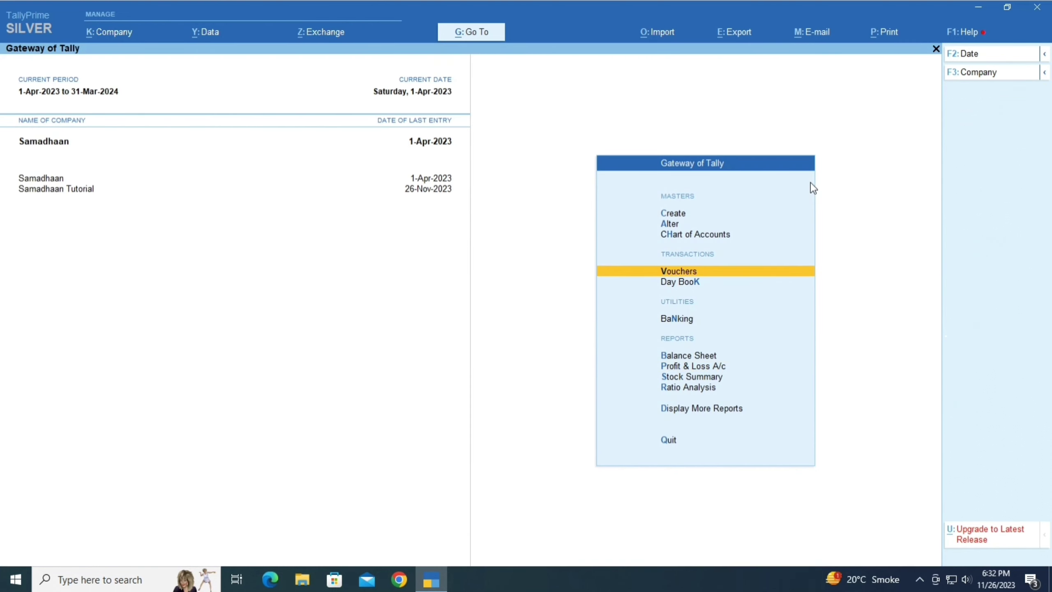
pyautogui.press('Return')
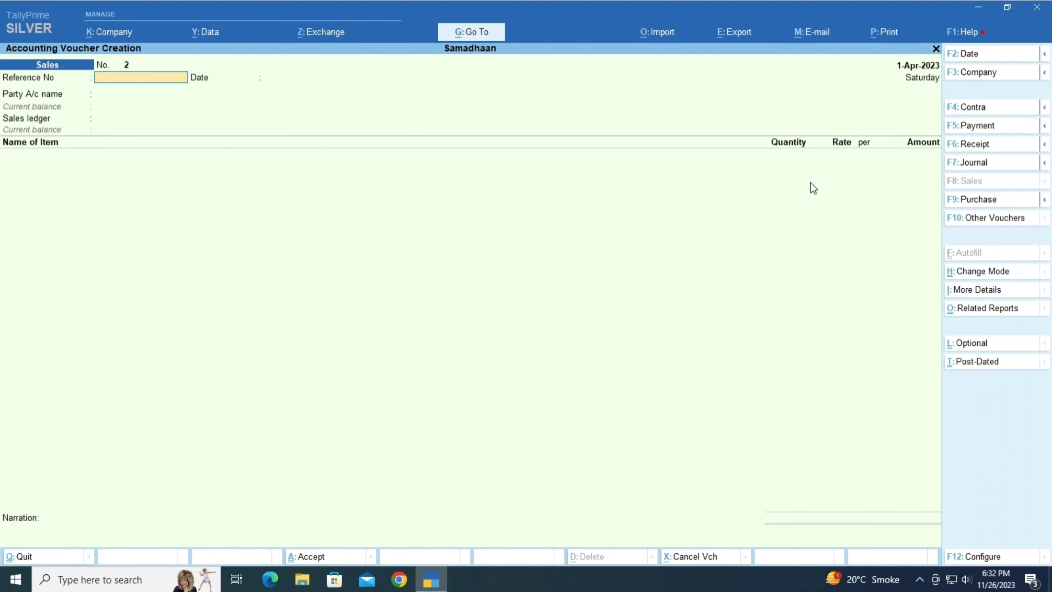
pyautogui.press('F2')
pyautogui.write('26-11')
pyautogui.press('Return')
# Set the sales voucher's reference number to 123 and its reference date to 26-11
pyautogui.write('123')
pyautogui.press('Return')
pyautogui.write('12')
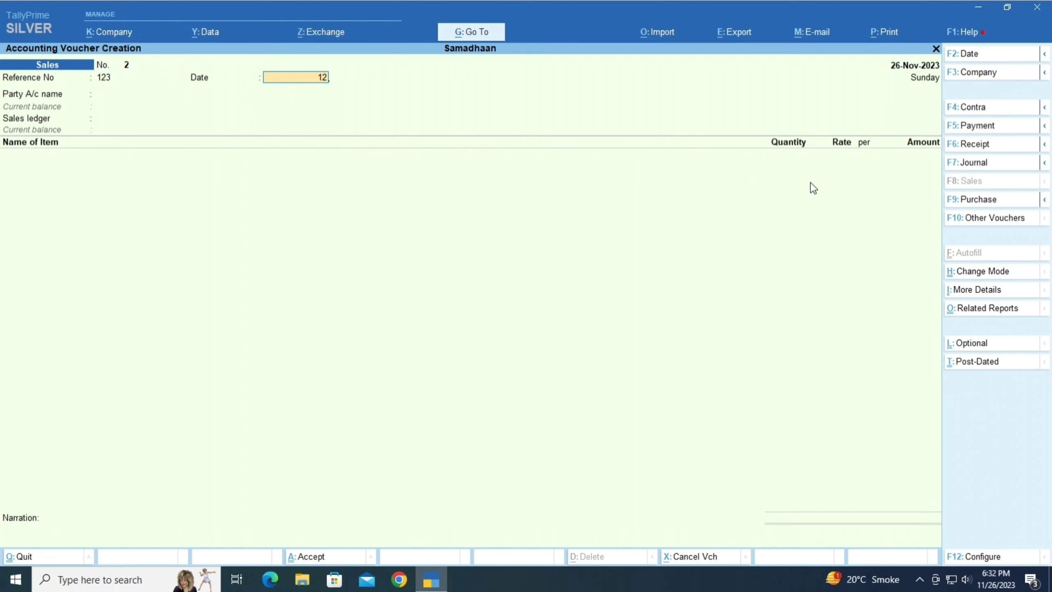
pyautogui.press('BackSpace')
pyautogui.press('BackSpace')
pyautogui.write('26-11')
pyautogui.press('Return')
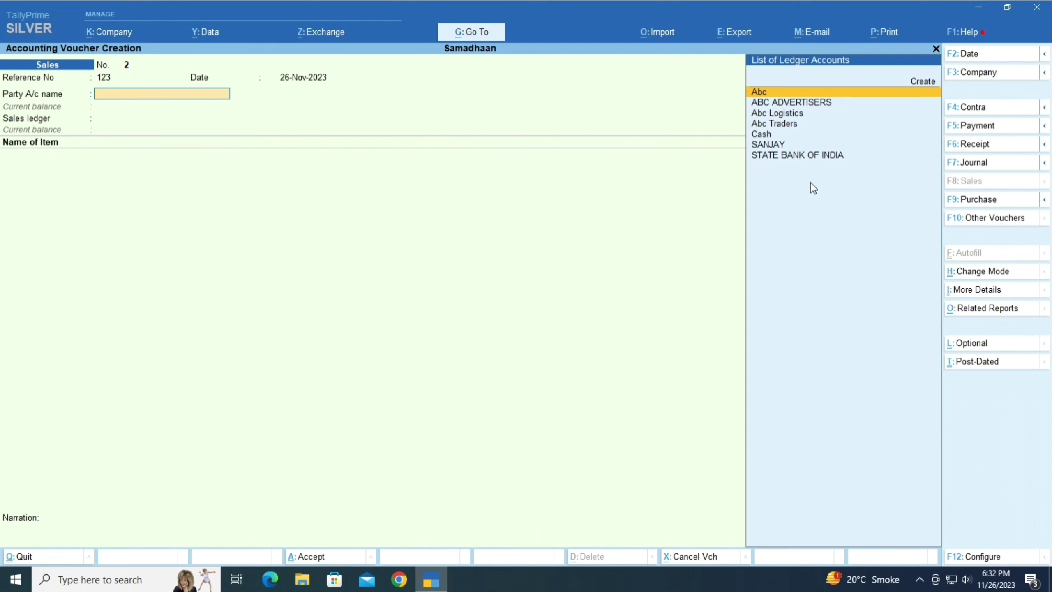
# Choose Abc as the party, accept its party details, and select Sales as the sales ledger
pyautogui.press('r')
pyautogui.press('BackSpace')
pyautogui.press('Return')
pyautogui.hotkey('ctrl', 'a')
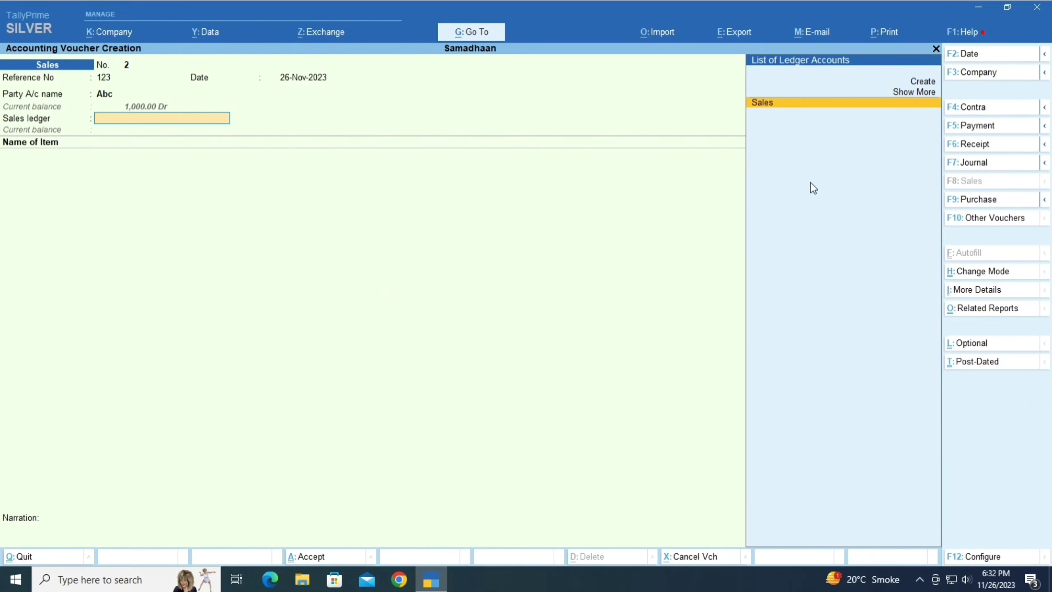
pyautogui.press('Return')
# Add the Shirt item to the sales voucher with a quantity of 100 pcs at a rate of 100
pyautogui.write('Sh')
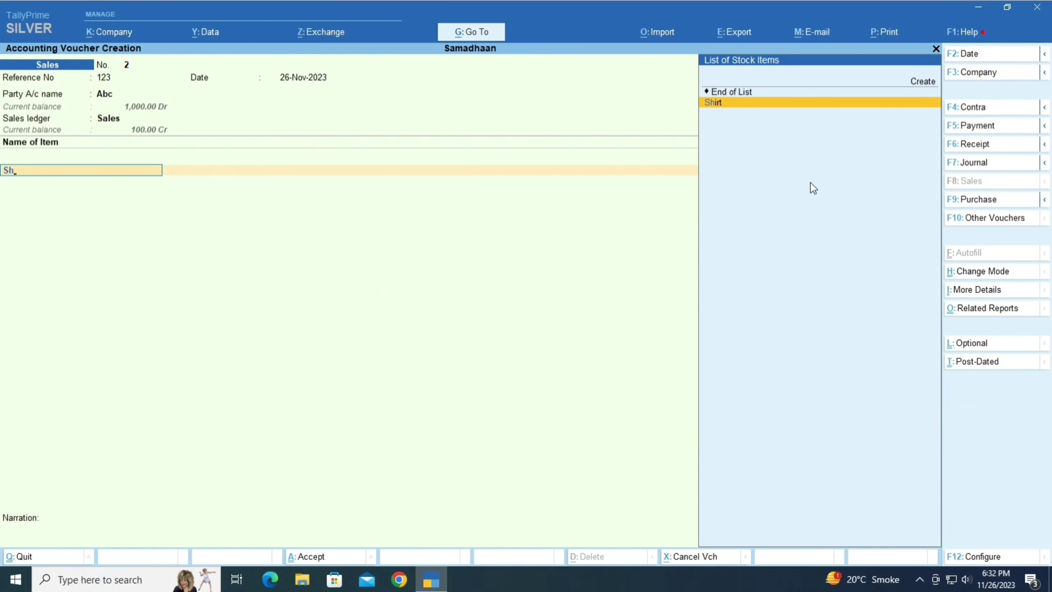
pyautogui.press('Return')
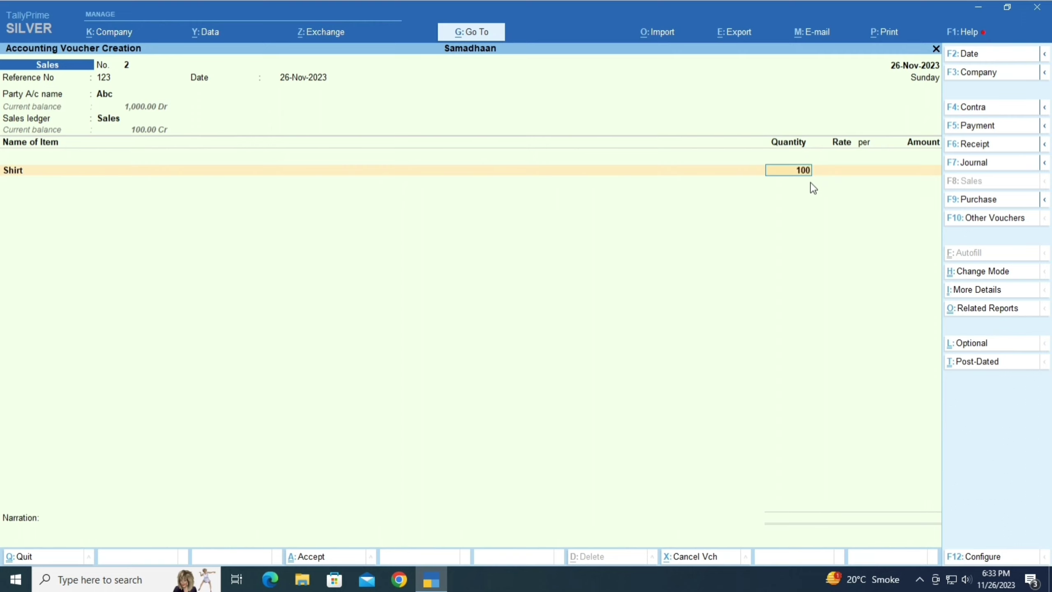
pyautogui.press('Return')
pyautogui.write('100')
pyautogui.press('Return')
pyautogui.press('Return')
pyautogui.press('Return')
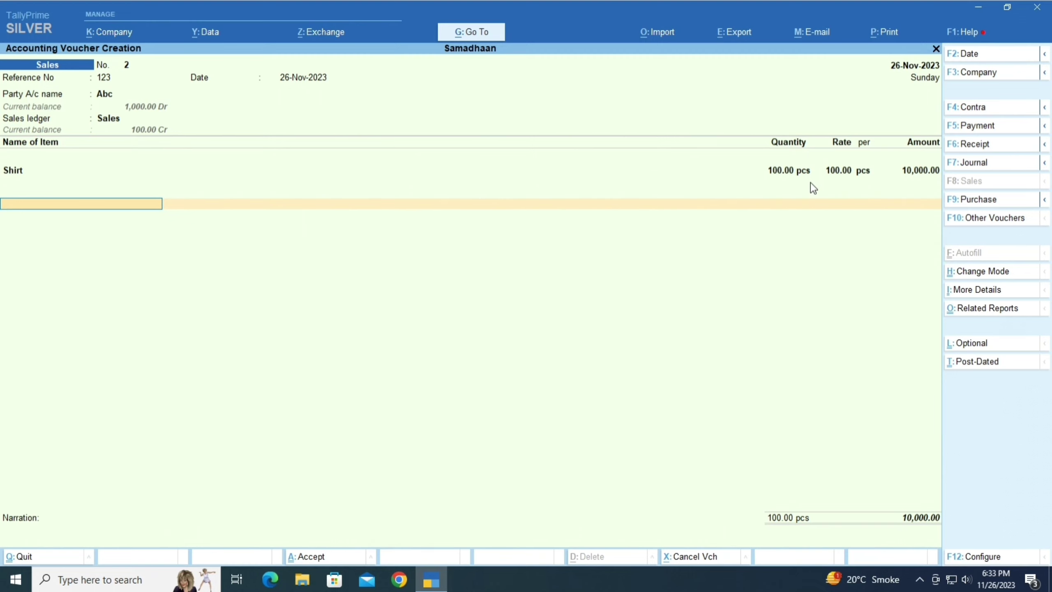
# Leave the unsaved sales voucher and switch to the Samadhaan Tutorial company
pyautogui.press('alt')
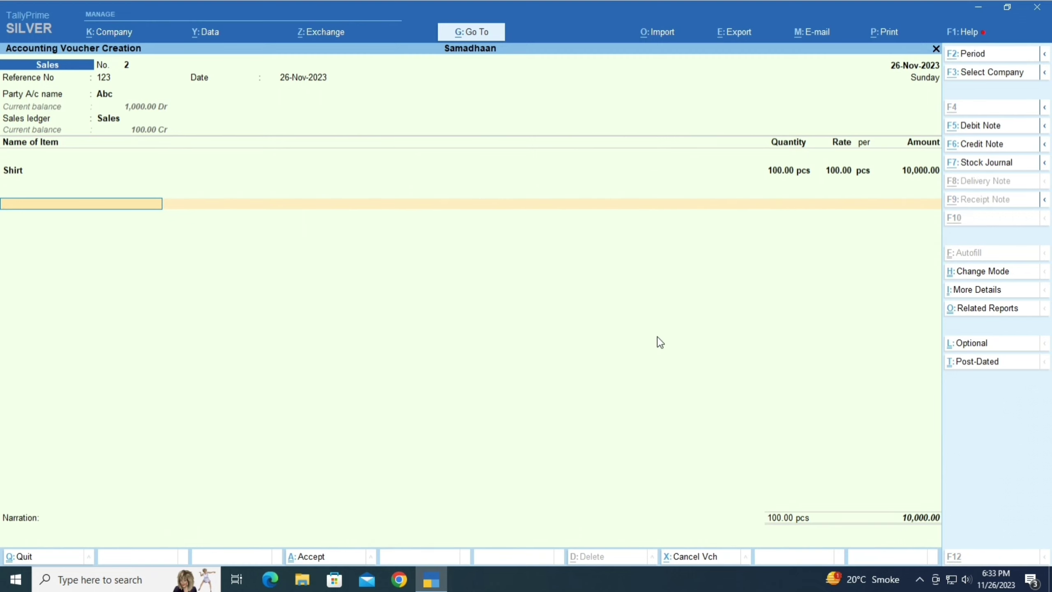
pyautogui.hotkey('alt', 'Tab')
pyautogui.click(971, 73)
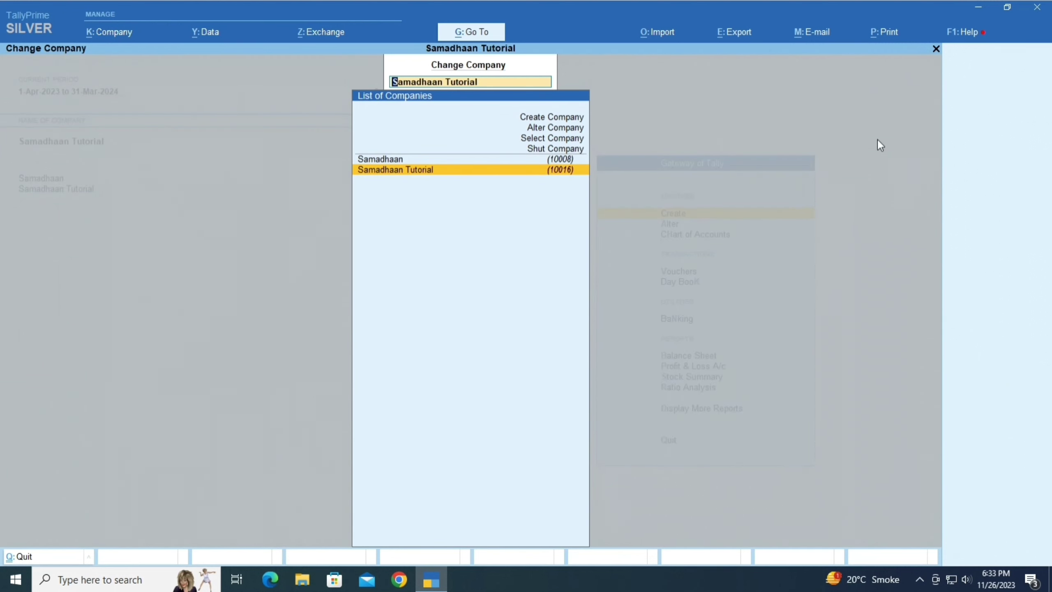
pyautogui.press('Return')
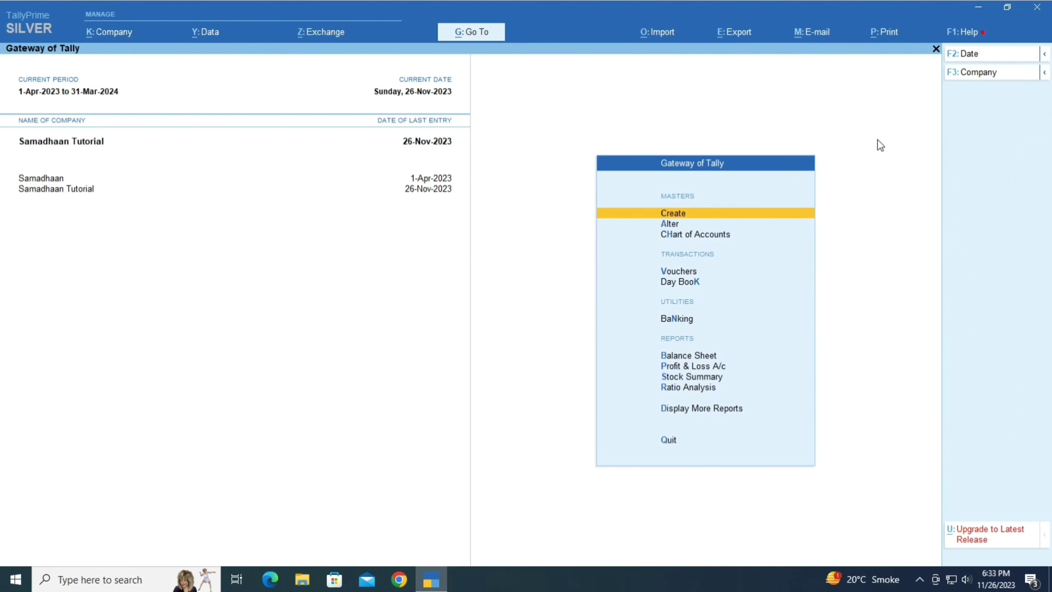
# Open the existing shirt sales voucher for alteration from the Sales Accounts in the Profit & Loss report
pyautogui.press('p')
pyautogui.press('Right')
pyautogui.press('Return')
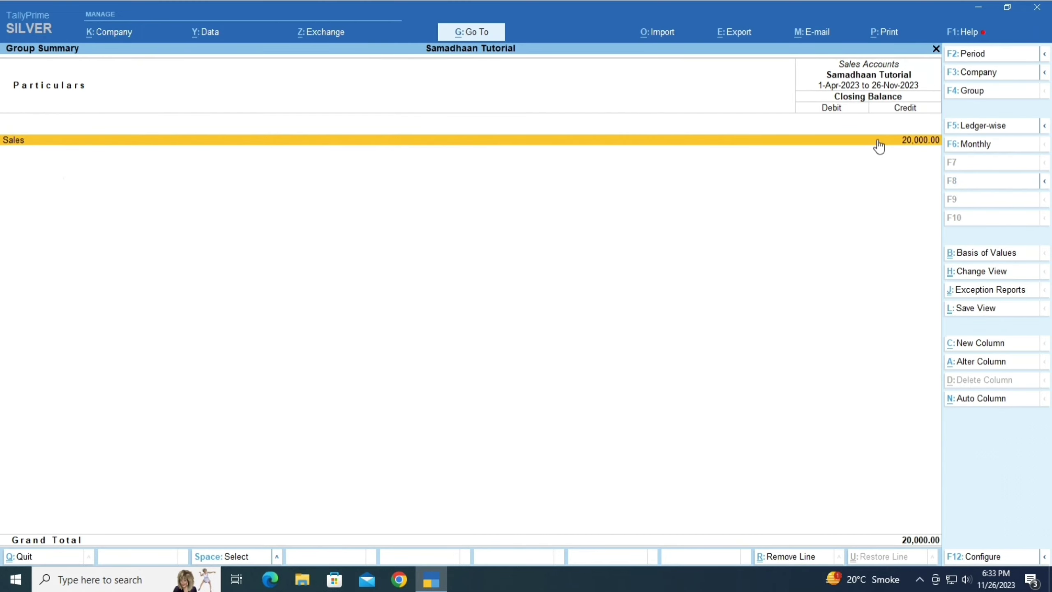
pyautogui.press('Return')
pyautogui.press('Return')
pyautogui.press('Return')
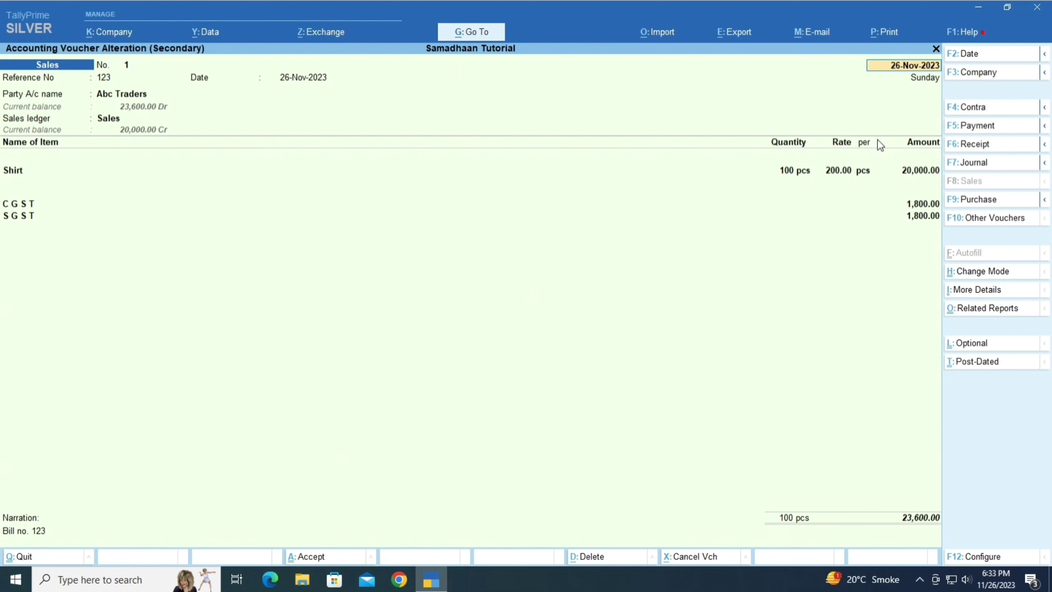
# Enable Provide Additional Descriptions for Stock Items in the voucher configuration and accept it
pyautogui.click(972, 556)
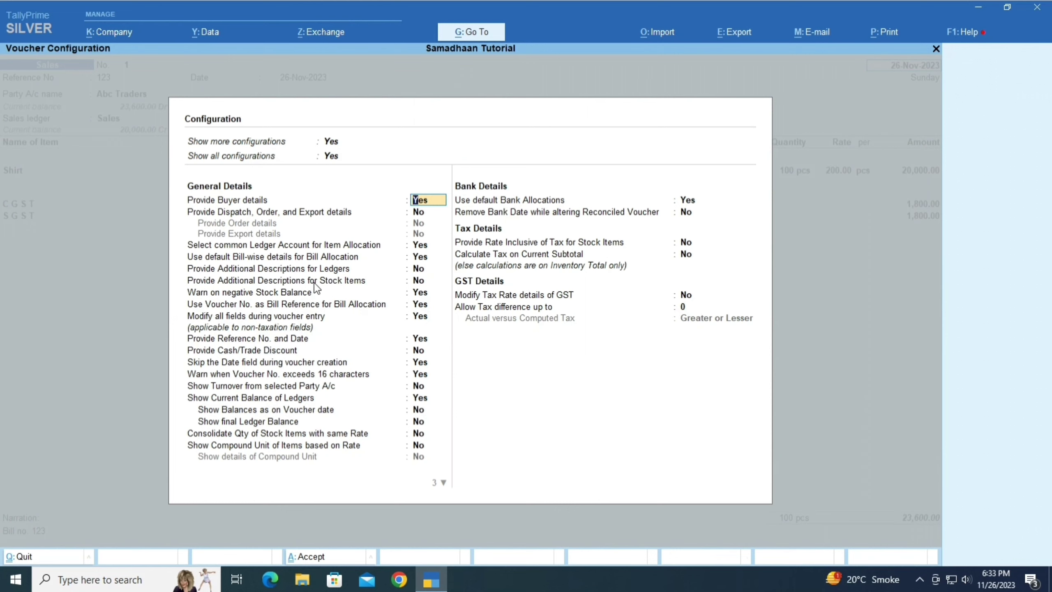
pyautogui.click(418, 282)
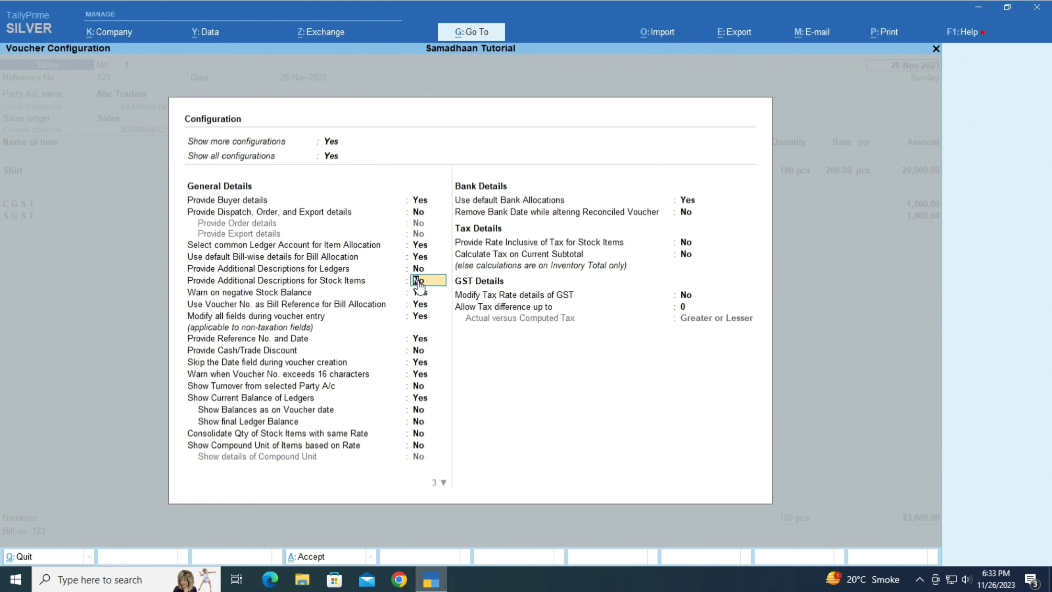
pyautogui.press('y')
pyautogui.hotkey('ctrl', 'a')
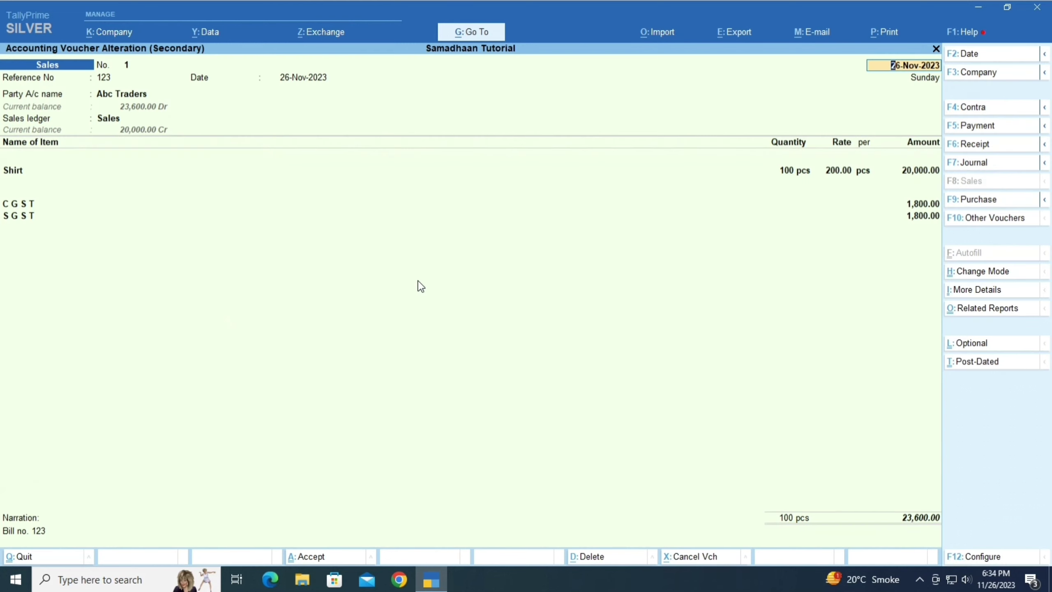
# Quit the sales voucher without saving and close the open reports back to the Gateway of Tally
pyautogui.press('Escape')
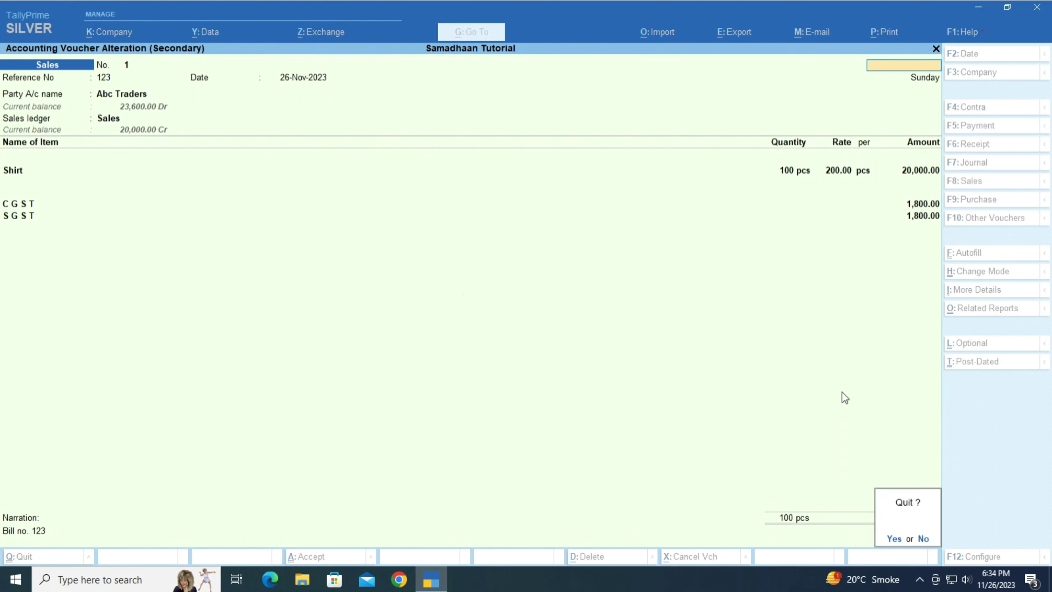
pyautogui.press('y')
pyautogui.press('Escape')
pyautogui.press('Escape')
pyautogui.press('Escape')
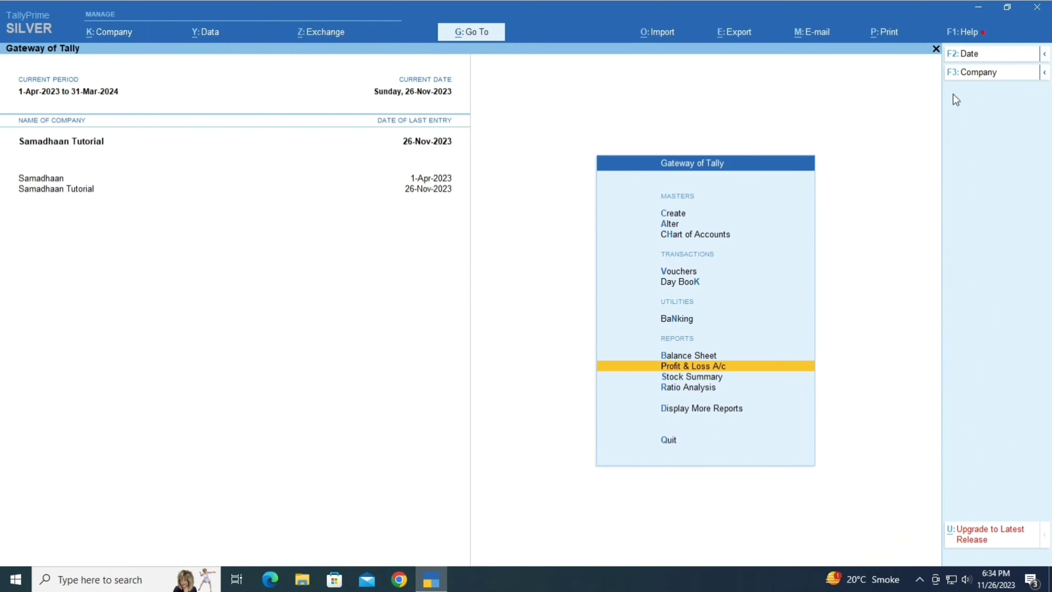
# Switch to the Samadhaan company and open a new sales voucher
pyautogui.click(974, 75)
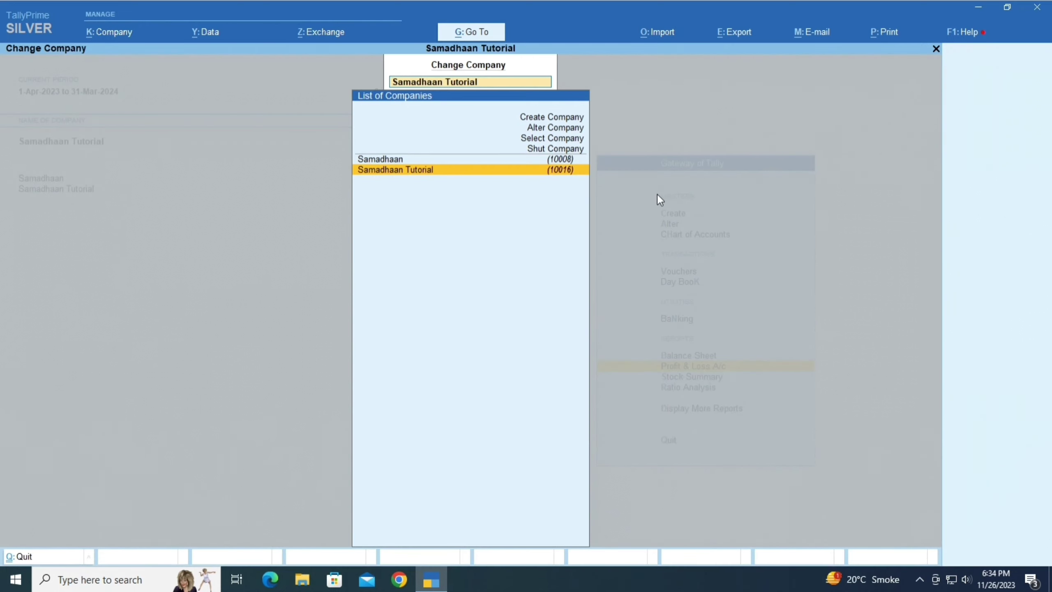
pyautogui.press('Up')
pyautogui.press('Return')
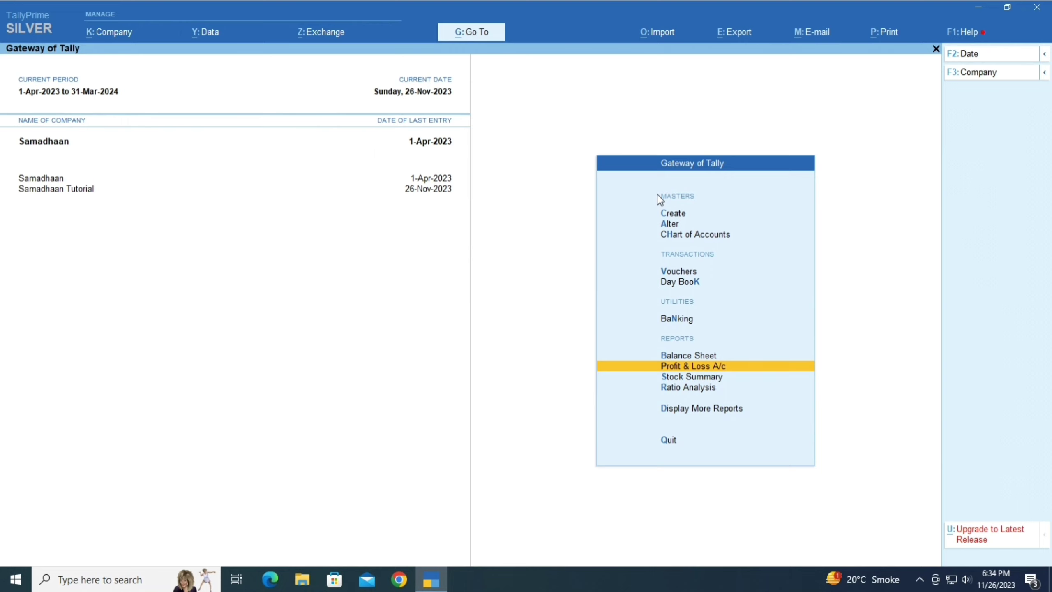
pyautogui.press('Up')
pyautogui.press('Up')
pyautogui.press('Up')
pyautogui.press('Up')
pyautogui.press('Up')
pyautogui.press('Down')
pyautogui.press('Return')
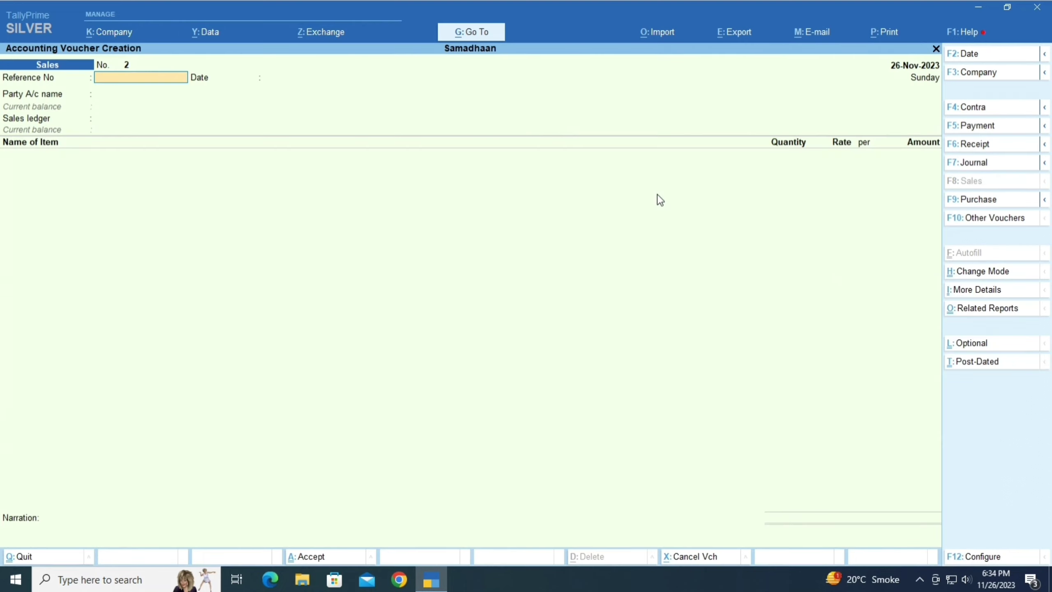
# Set the reference number to 123 dated 26-Nov-2023, and choose Abc as the party with its default details
pyautogui.write('123')
pyautogui.press('Return')
pyautogui.press('Return')
pyautogui.press('Return')
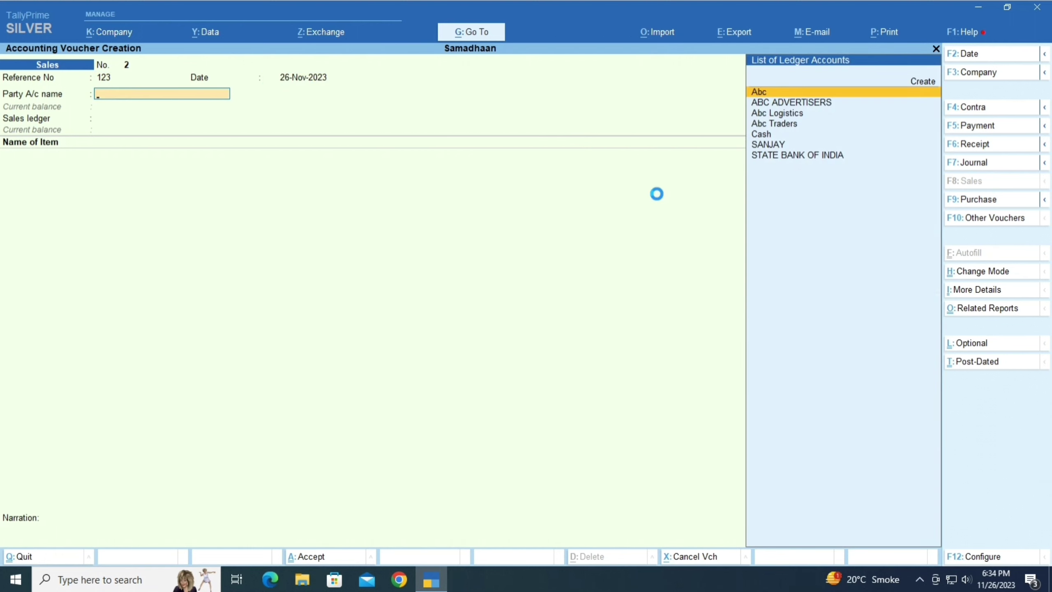
pyautogui.hotkey('ctrl', 'a')
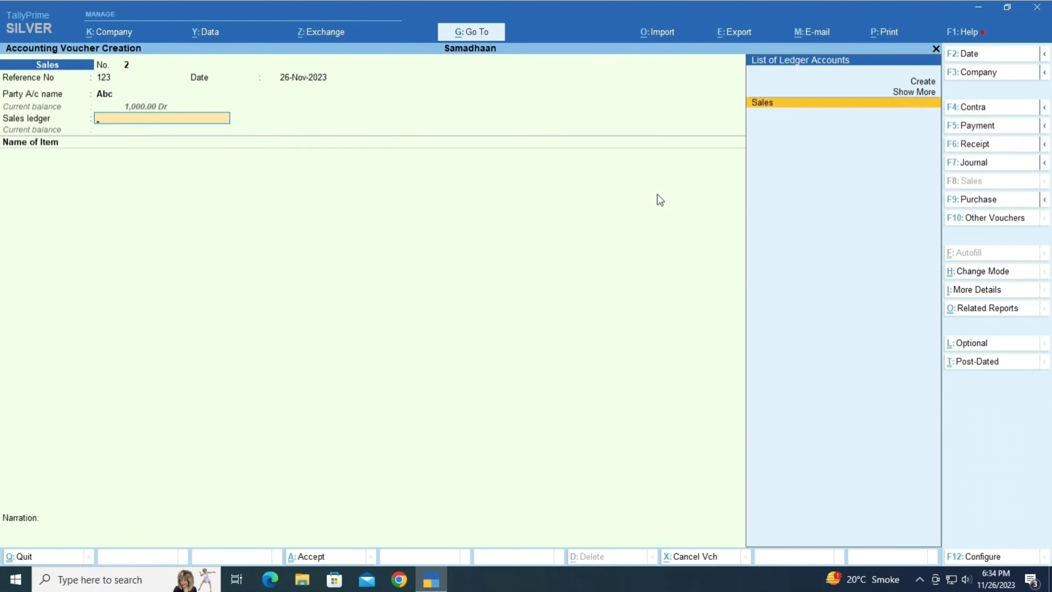
# Select Sales as the sales ledger and Shirt as the stock item, opening its description entry
pyautogui.press('Return')
pyautogui.write('Shir')
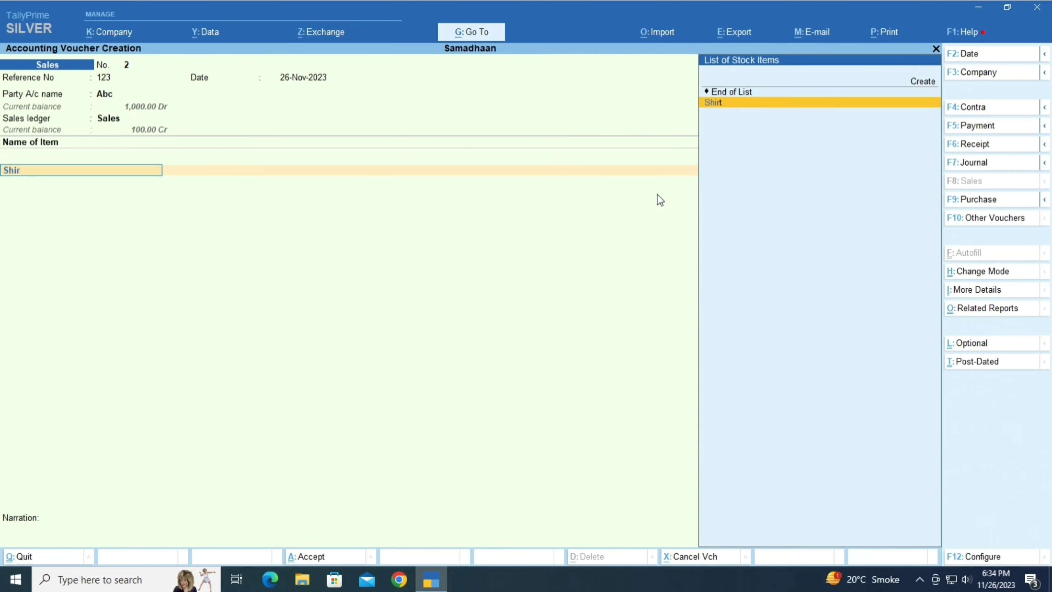
pyautogui.press('Return')
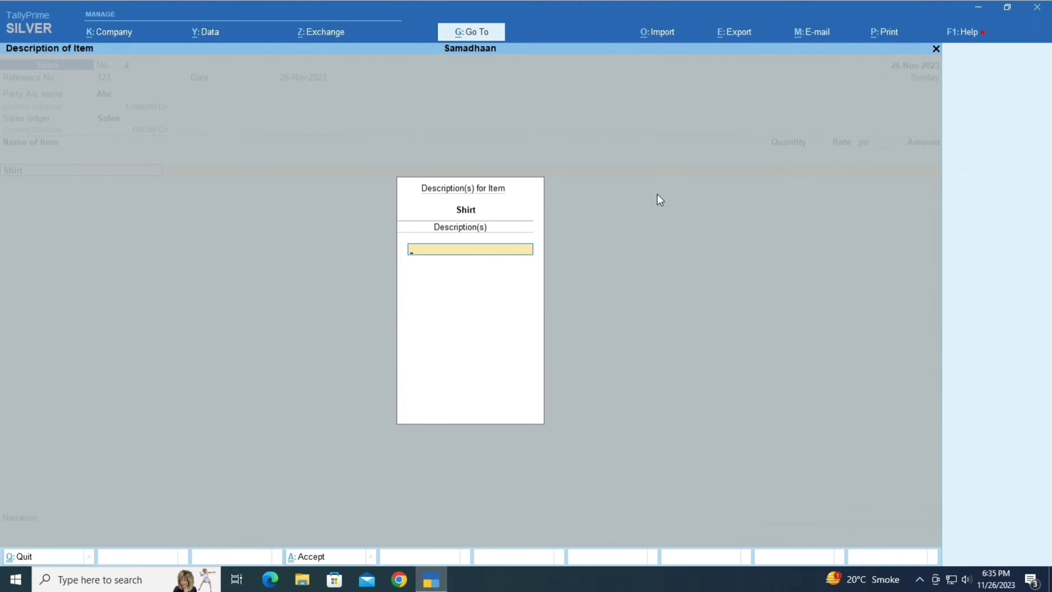
# Discard the unsaved Samadhaan sales voucher and switch to the Samadhaan Tutorial company
pyautogui.press('Escape')
pyautogui.press('y')
pyautogui.press('Escape')
pyautogui.press('y')
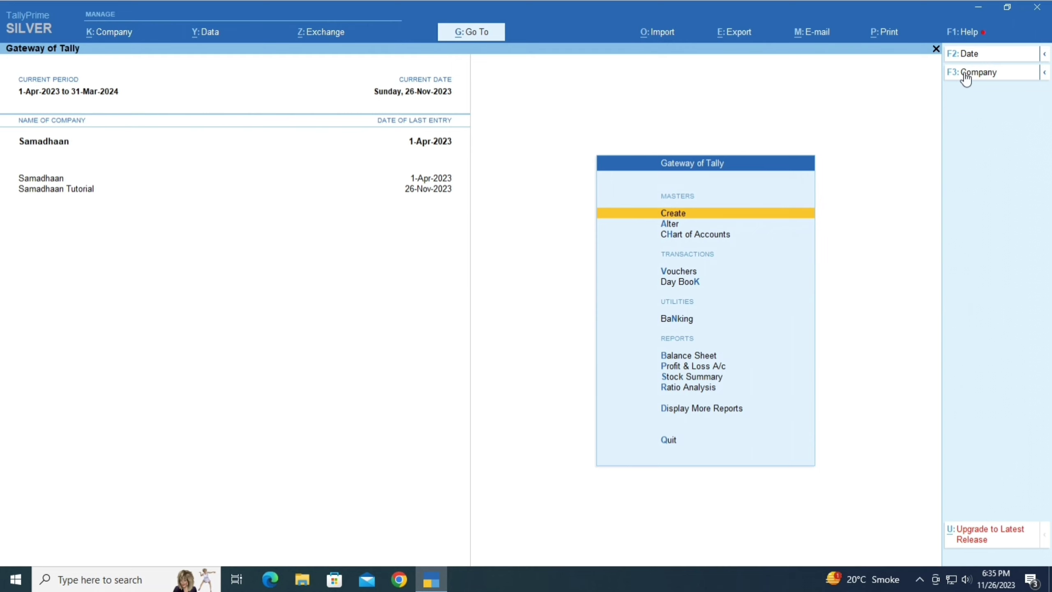
pyautogui.click(965, 73)
pyautogui.press('Down')
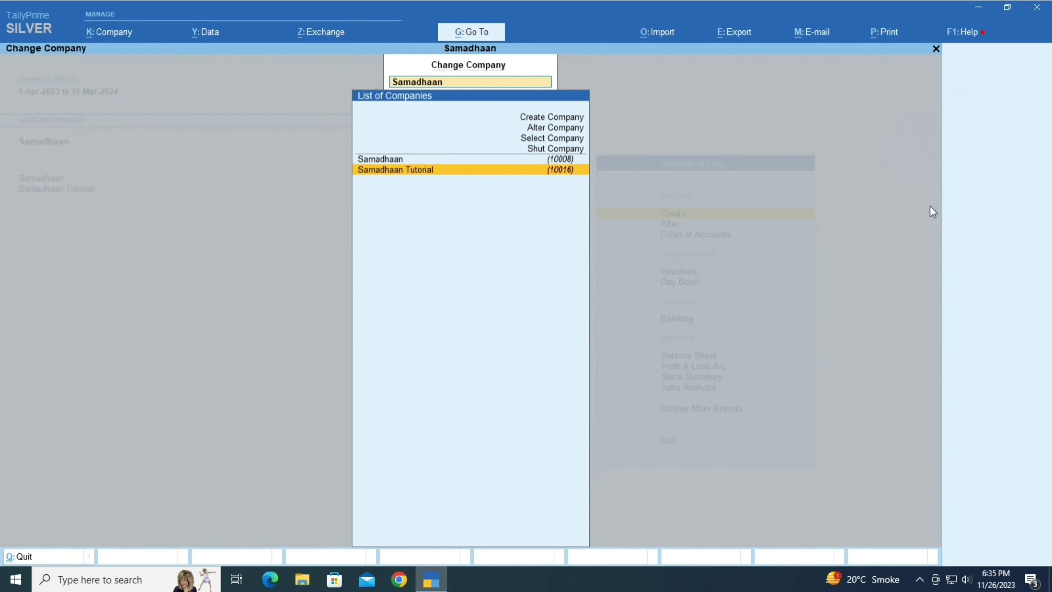
pyautogui.press('Return')
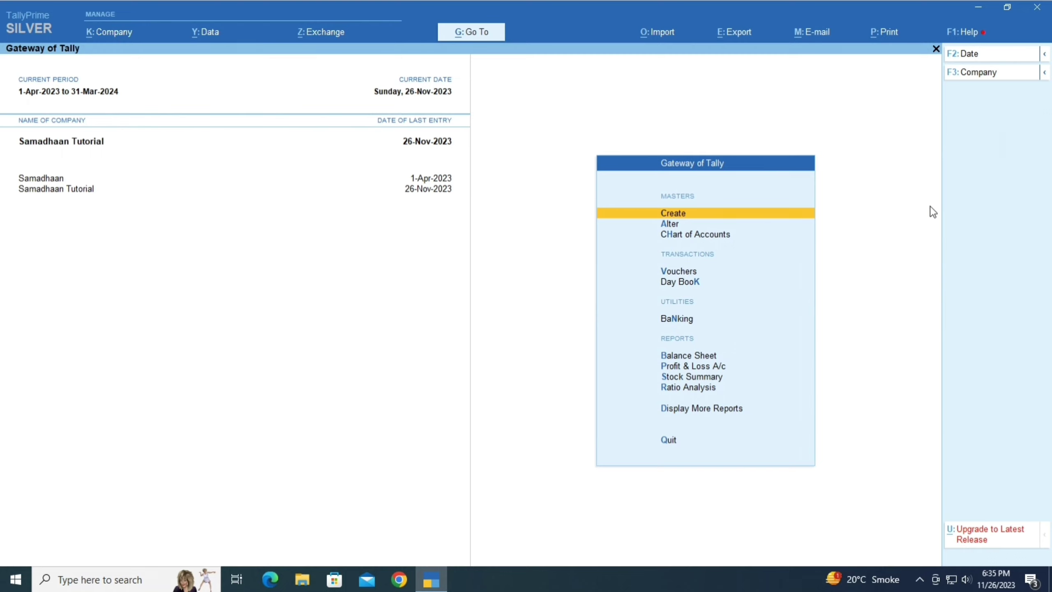
# Open a new sales voucher with reference number 333 and reference date 26-Nov-2023
pyautogui.press('Down')
pyautogui.press('Down')
pyautogui.press('Down')
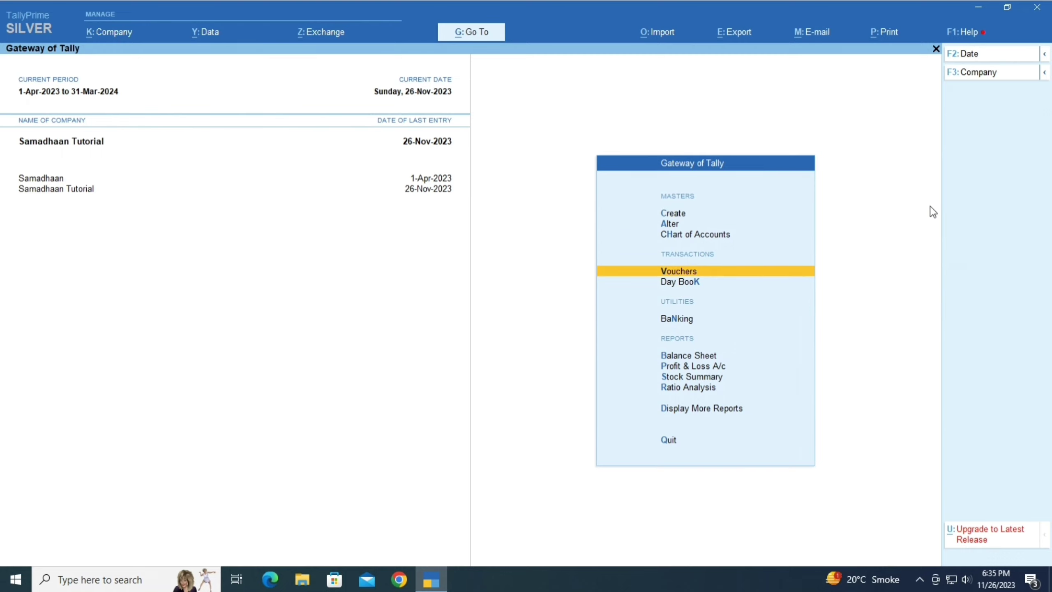
pyautogui.press('Return')
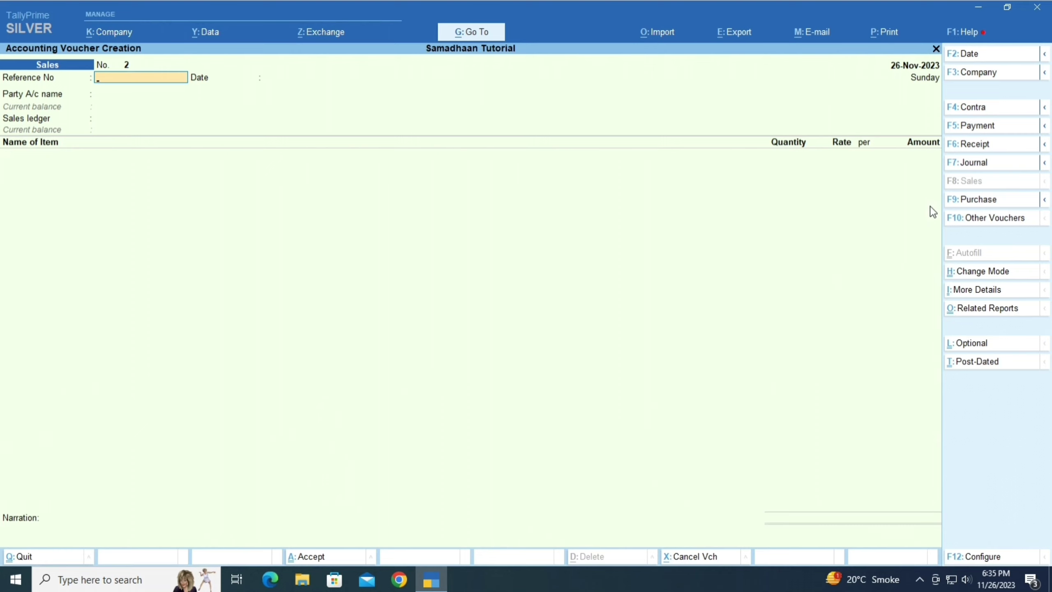
pyautogui.write('333')
pyautogui.press('Return')
pyautogui.press('Return')
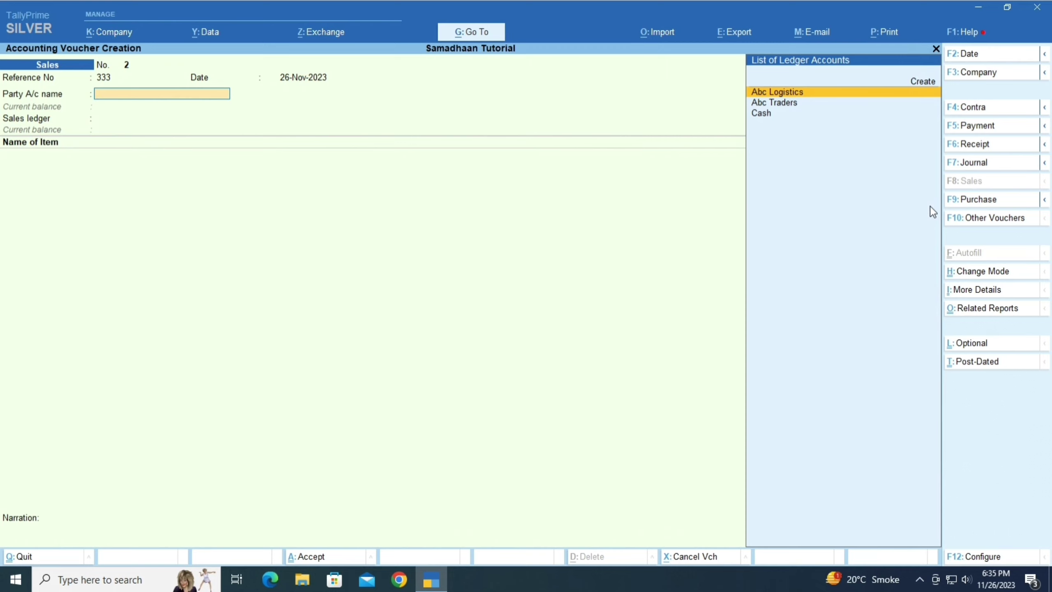
# Choose Abc Logistics as the party with the Sales ledger, and select Ocean Freight as the stock item
pyautogui.press('Return')
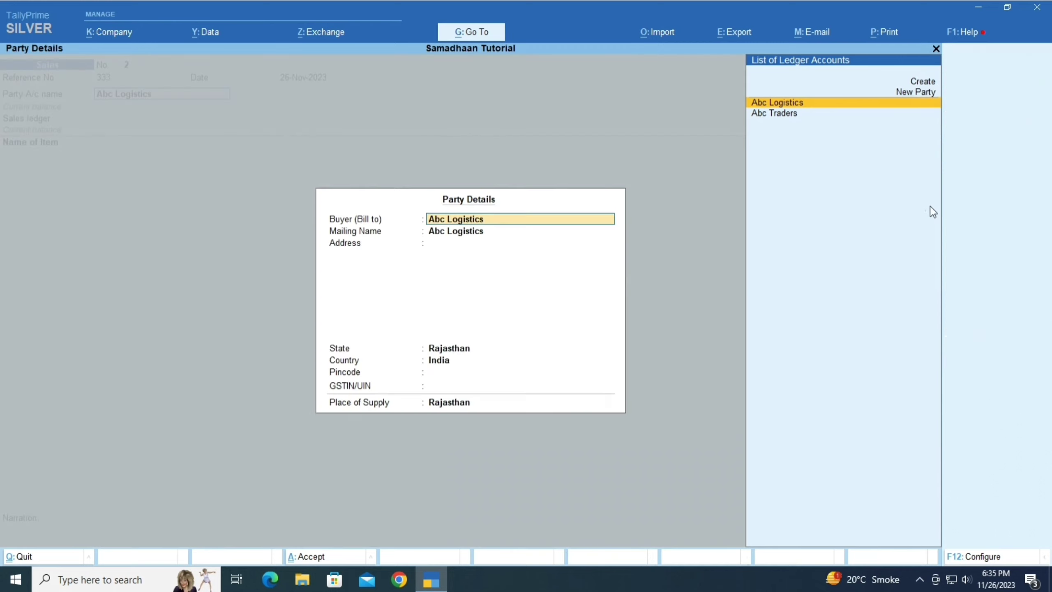
pyautogui.hotkey('ctrl', 'a')
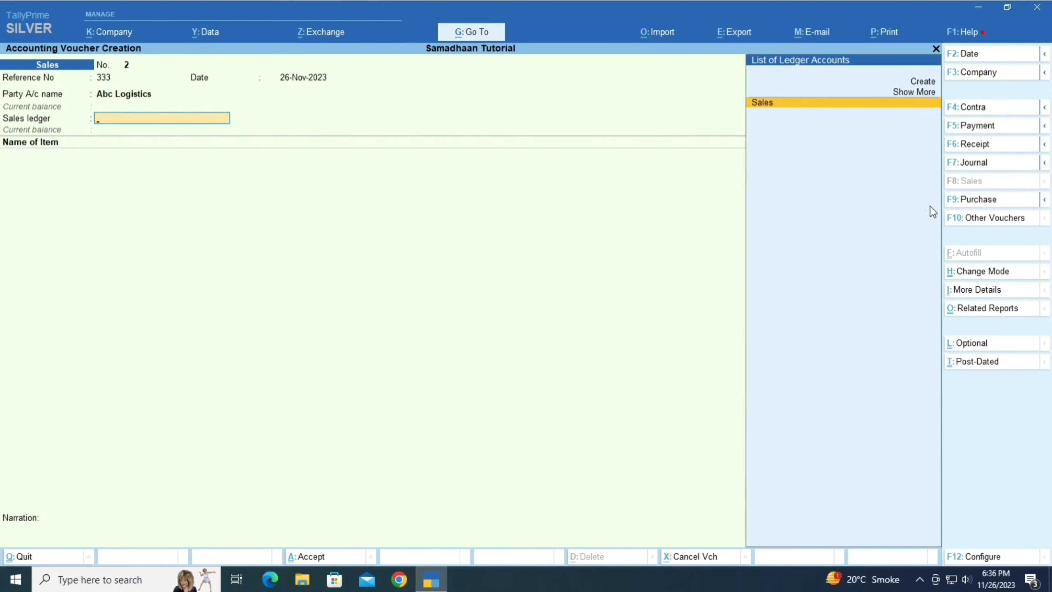
pyautogui.press('Return')
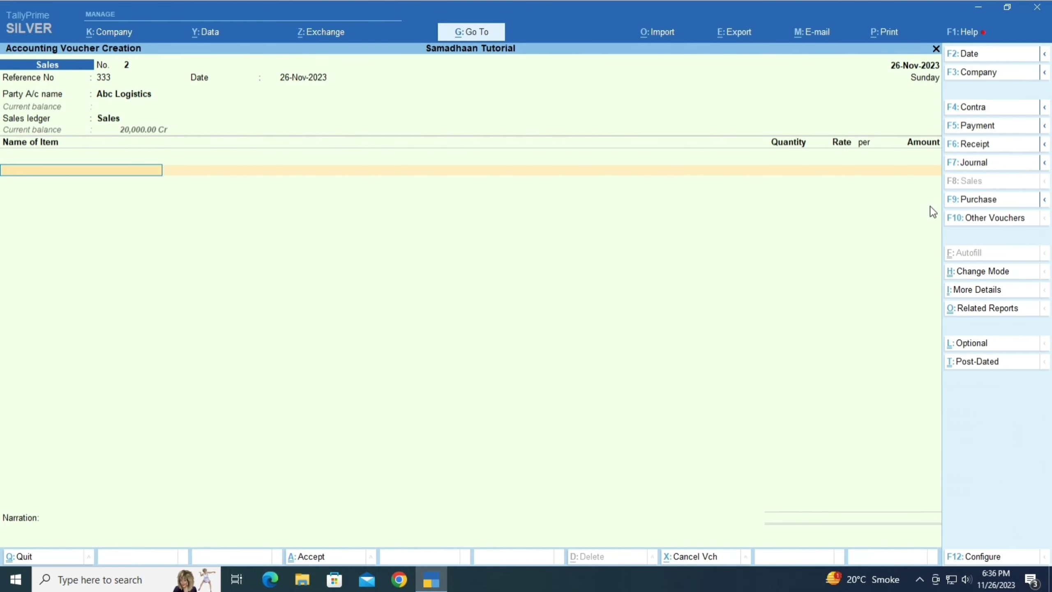
pyautogui.write('Oc')
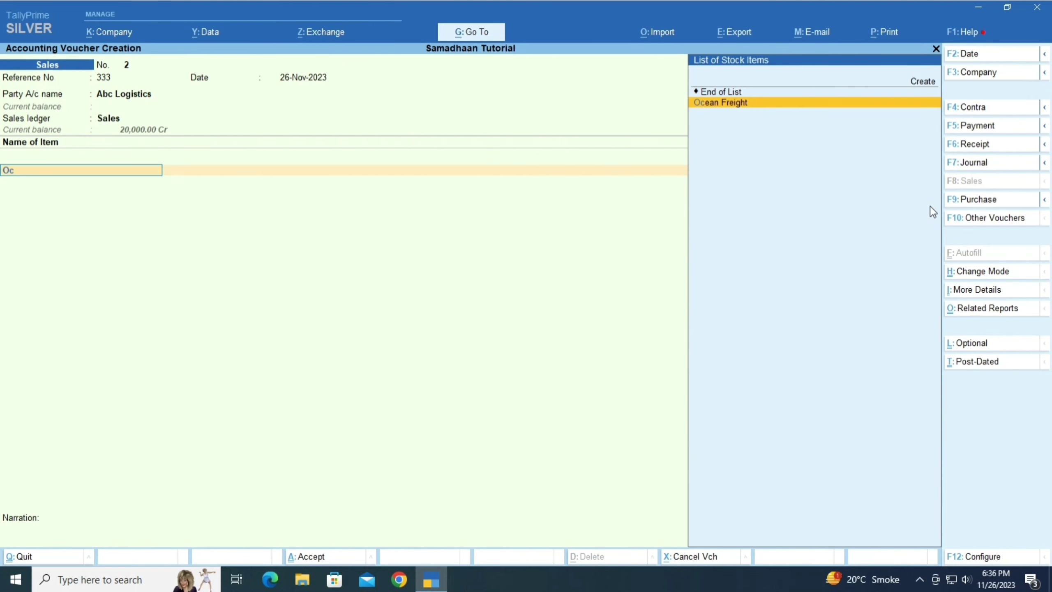
pyautogui.press('Return')
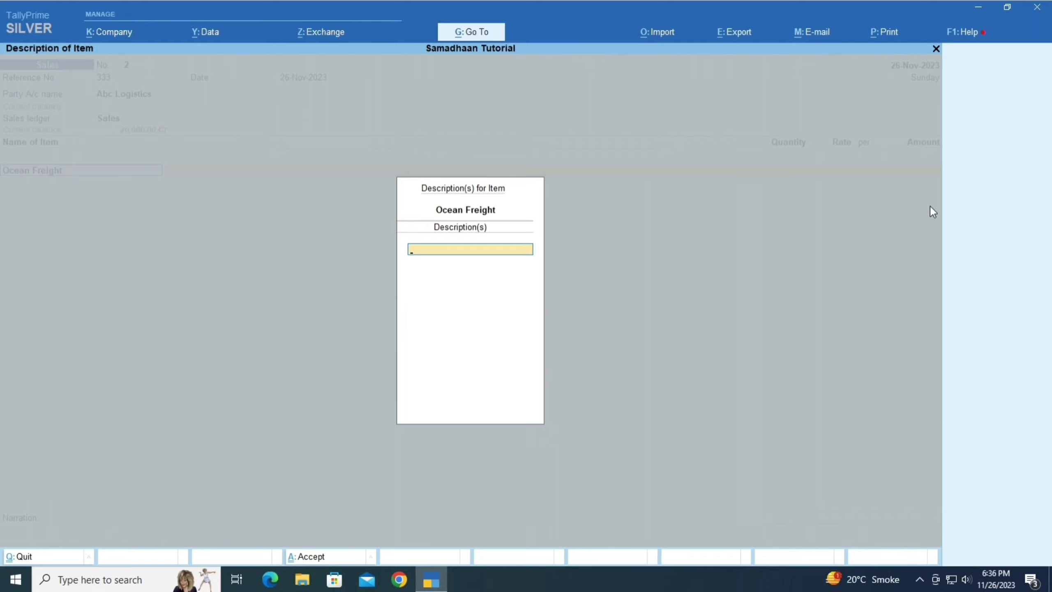
# Enable Modify Tax Rate details of GST in the voucher configuration and return to the voucher
pyautogui.press('F12')
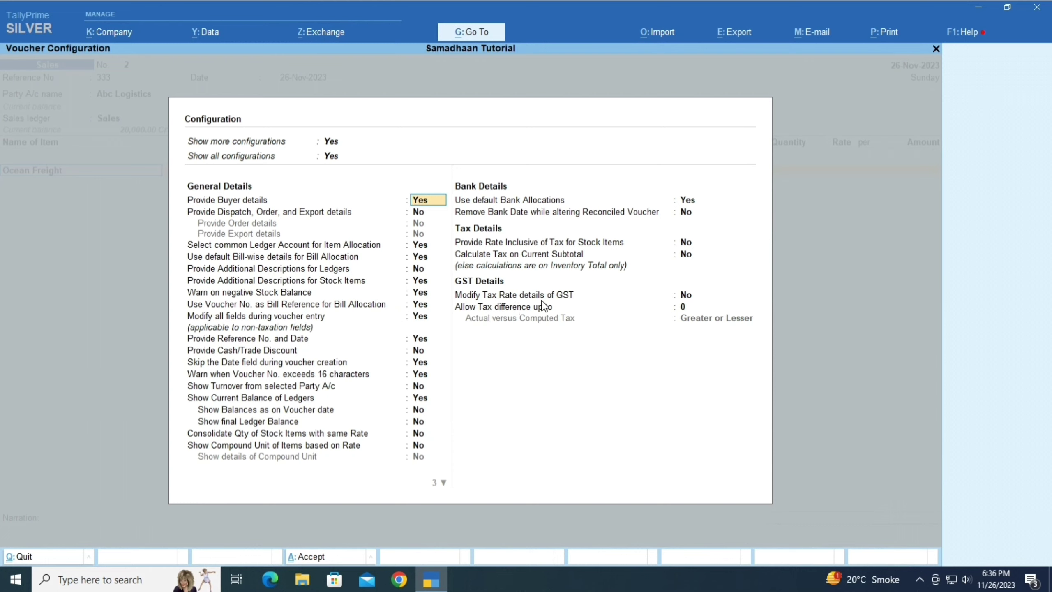
pyautogui.click(687, 296)
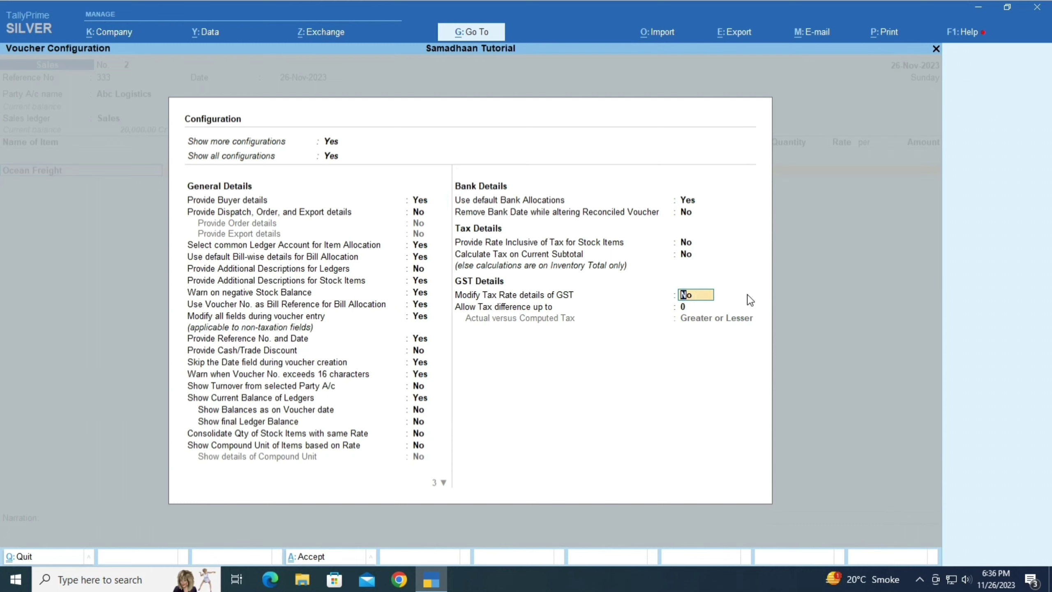
pyautogui.write('y')
pyautogui.press('Return')
pyautogui.press('Return')
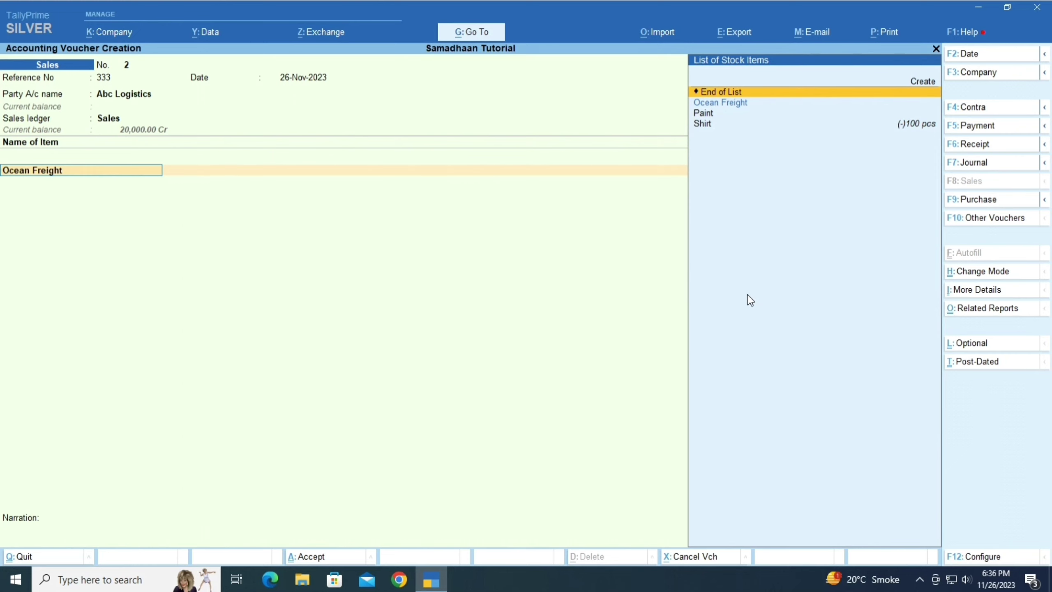
# Enter Ocean Freight as the voucher's stock item with quantity 1 and a rate of 20,000
pyautogui.press('Down')
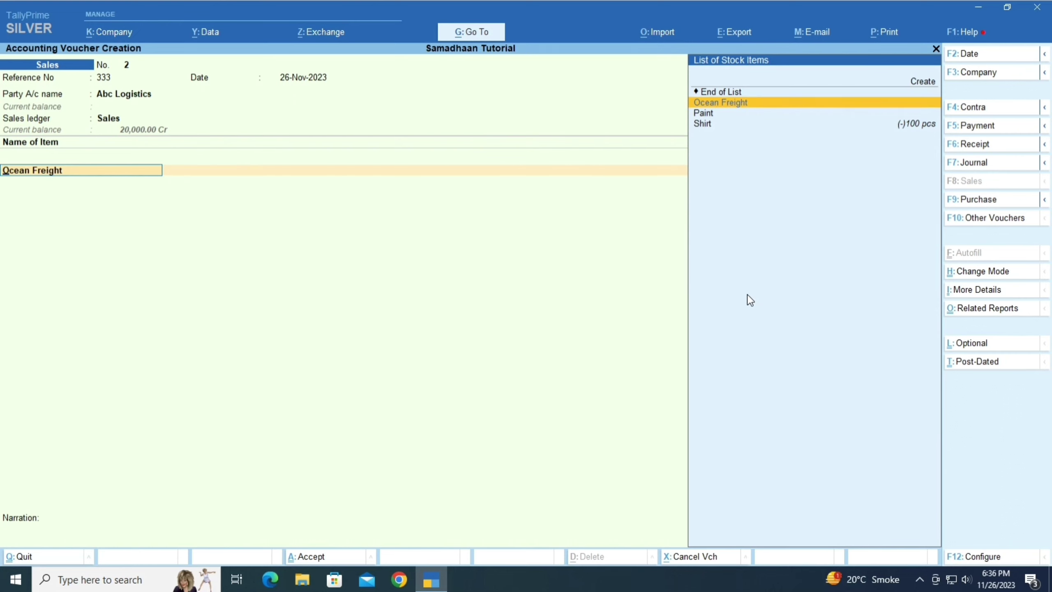
pyautogui.press('Return')
pyautogui.press('Return')
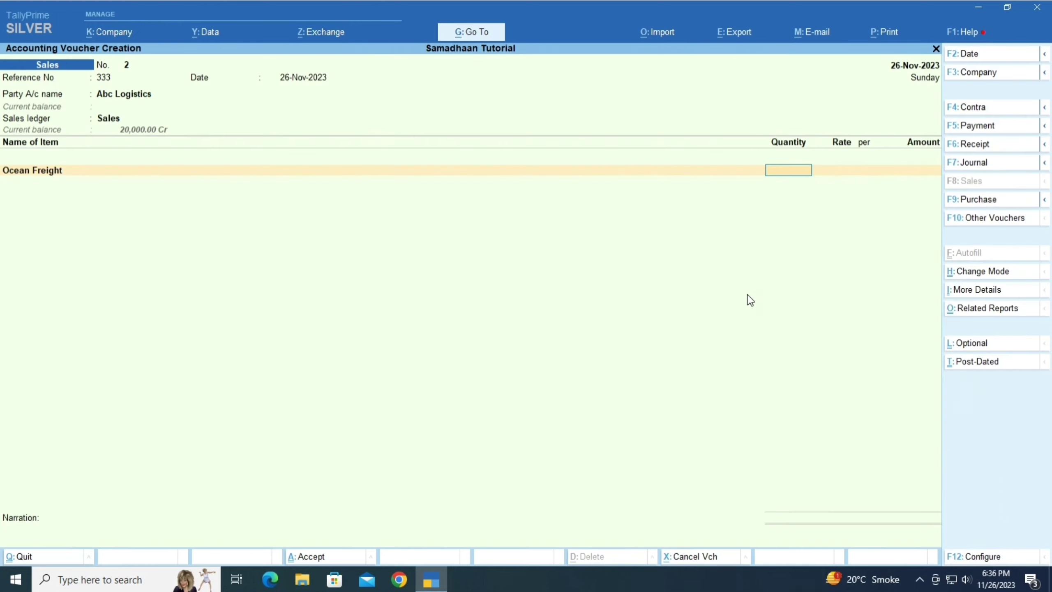
pyautogui.write('1')
pyautogui.press('Return')
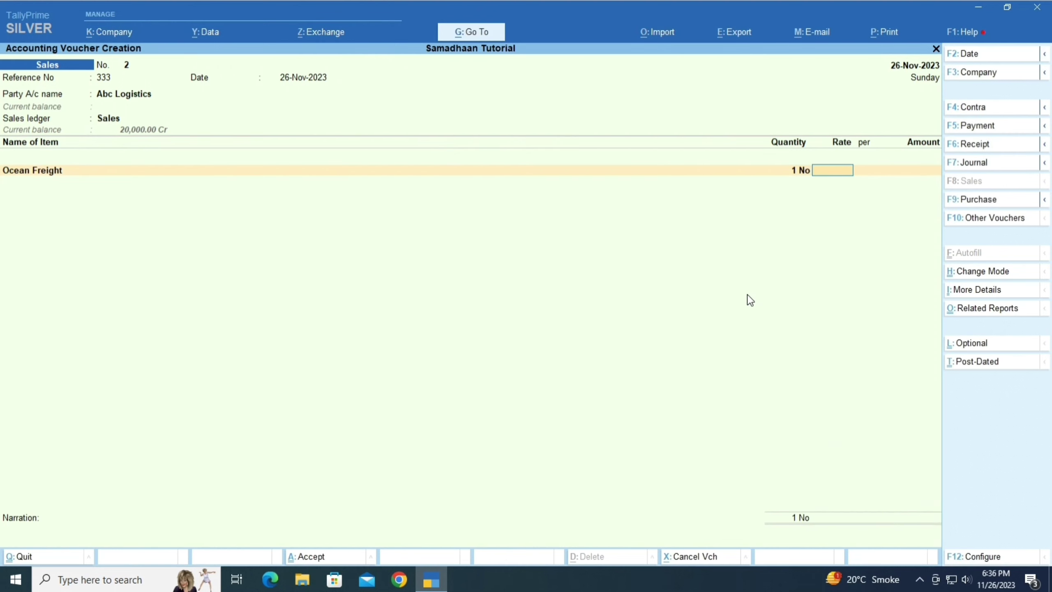
pyautogui.write('20000')
pyautogui.press('Return')
pyautogui.press('Return')
# End the item list and add the CGST and SGST tax ledgers below Ocean Freight
pyautogui.press('Return')
pyautogui.write('cg')
pyautogui.press('Return')
pyautogui.press('Return')
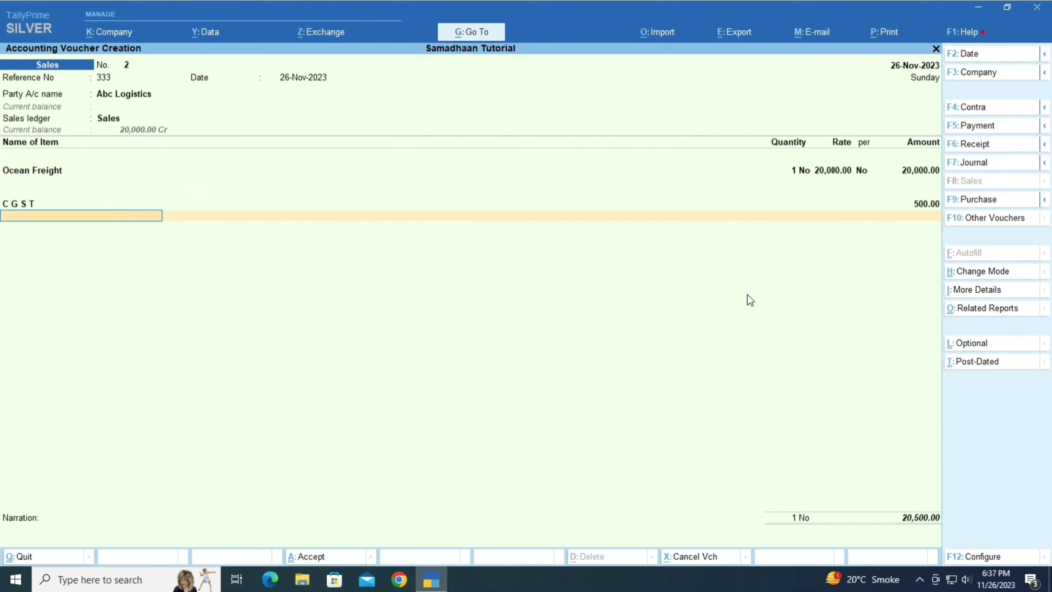
pyautogui.write('Sg')
pyautogui.press('Return')
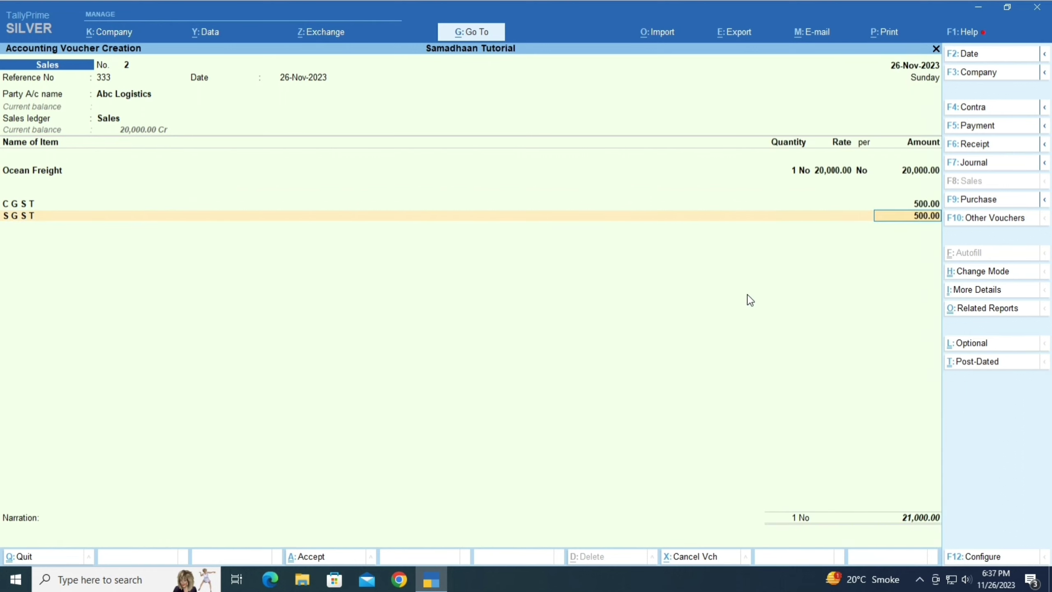
pyautogui.press('Return')
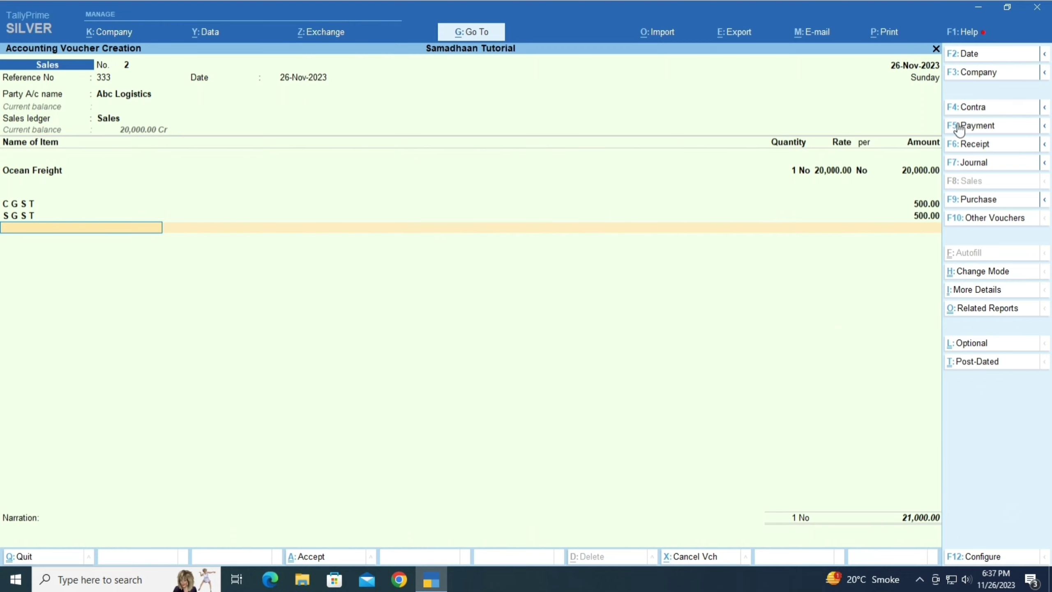
# Switch to the Samadhaan company and open a new sales voucher there
pyautogui.click(978, 79)
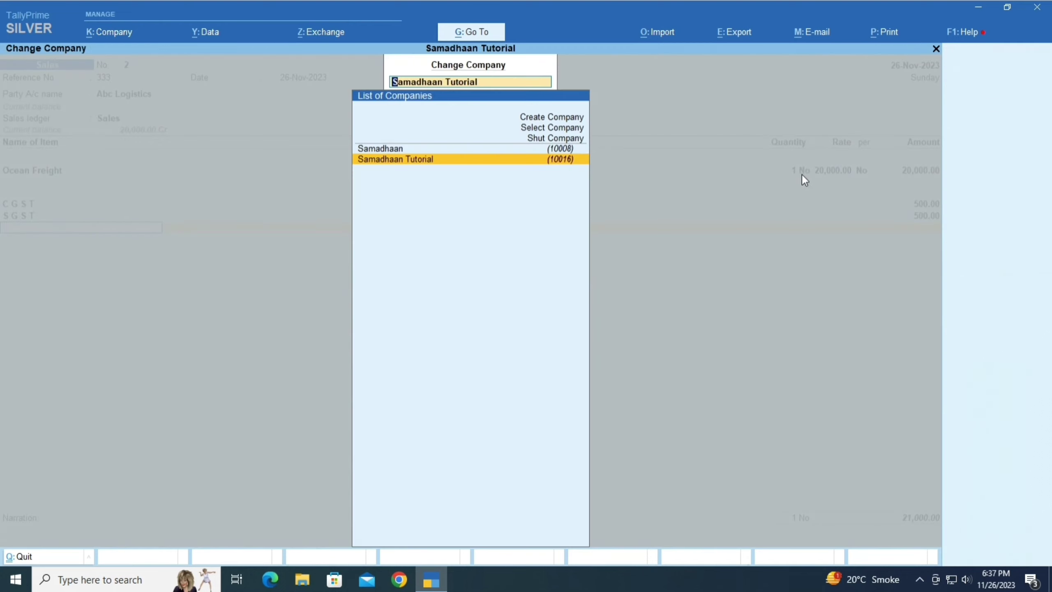
pyautogui.press('Up')
pyautogui.press('Return')
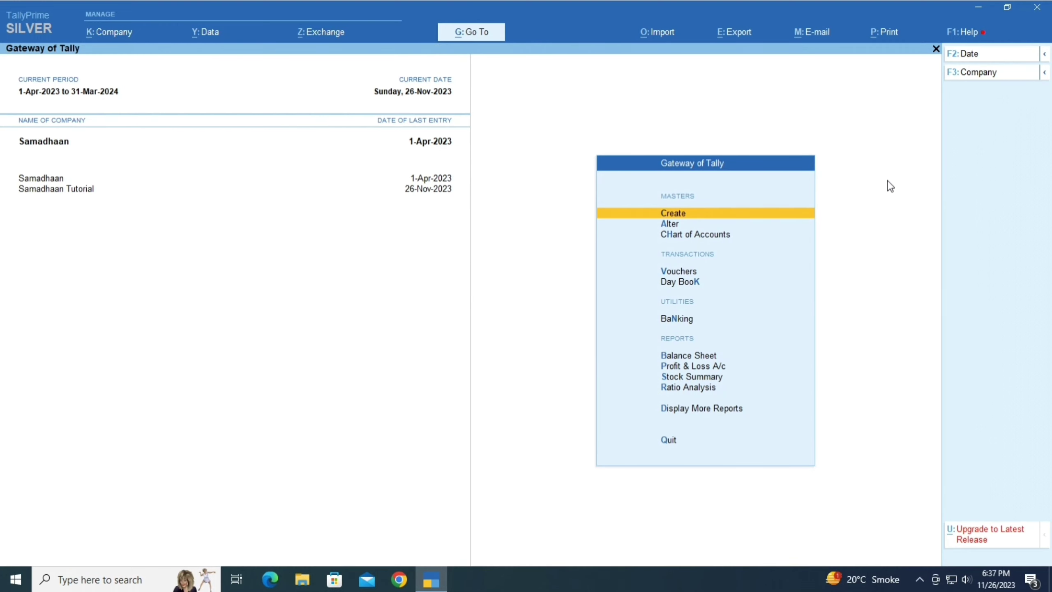
pyautogui.press('Down')
pyautogui.press('Down')
pyautogui.press('Down')
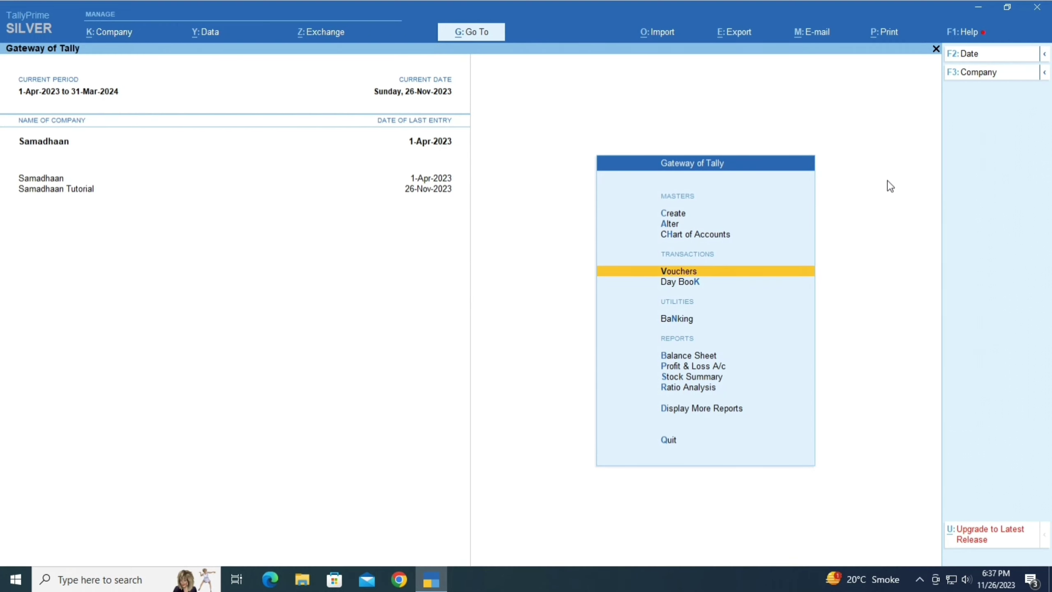
pyautogui.press('Return')
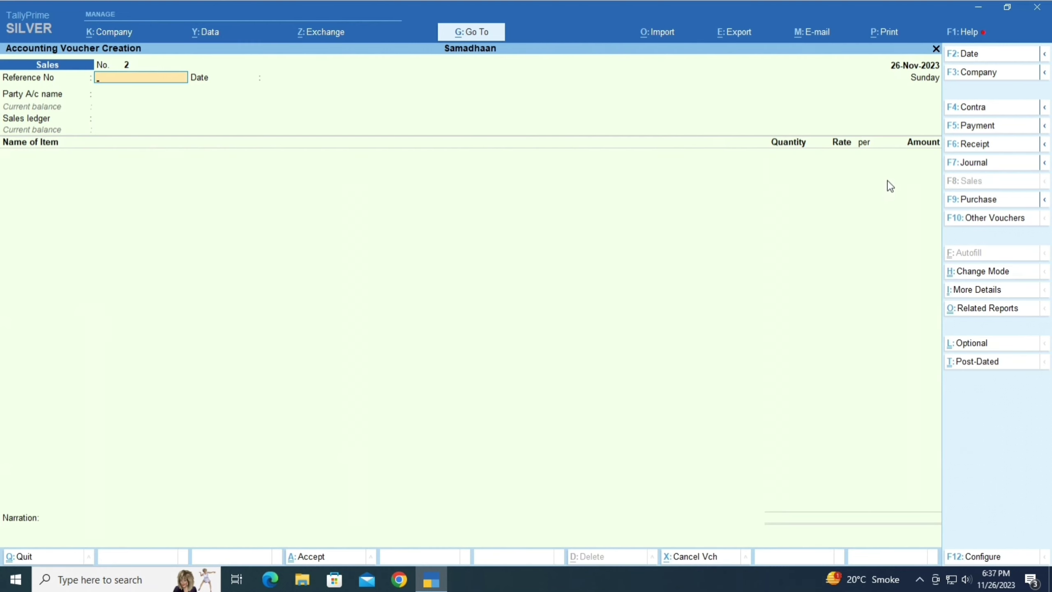
# Enter reference number 222 dated 26-Nov-2023, and choose Abc as the party with the Sales ledger
pyautogui.write('222')
pyautogui.press('Return')
pyautogui.press('Return')
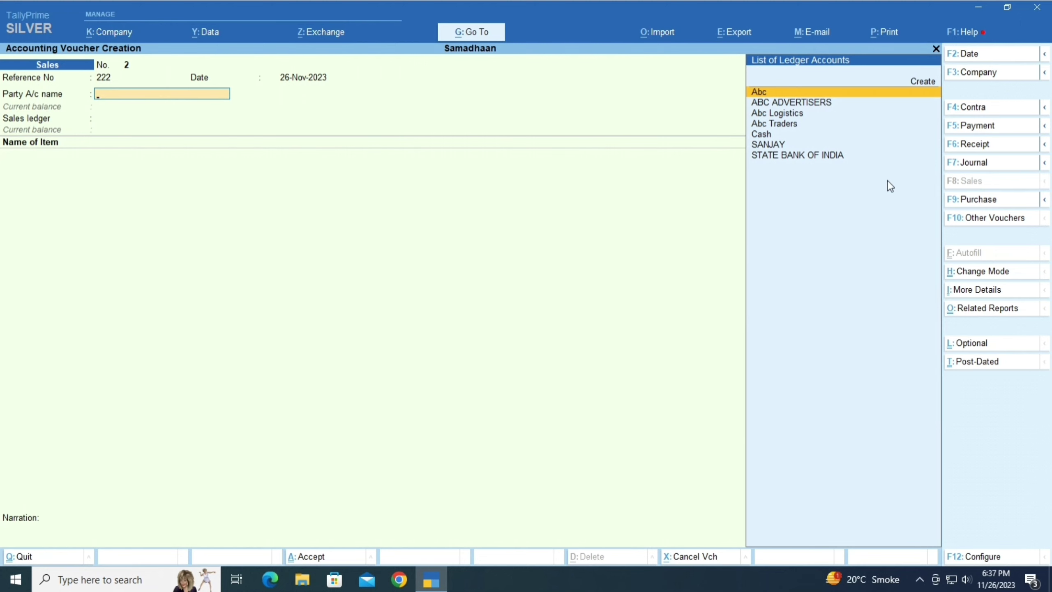
pyautogui.press('Return')
pyautogui.hotkey('ctrl', 'a')
pyautogui.press('Return')
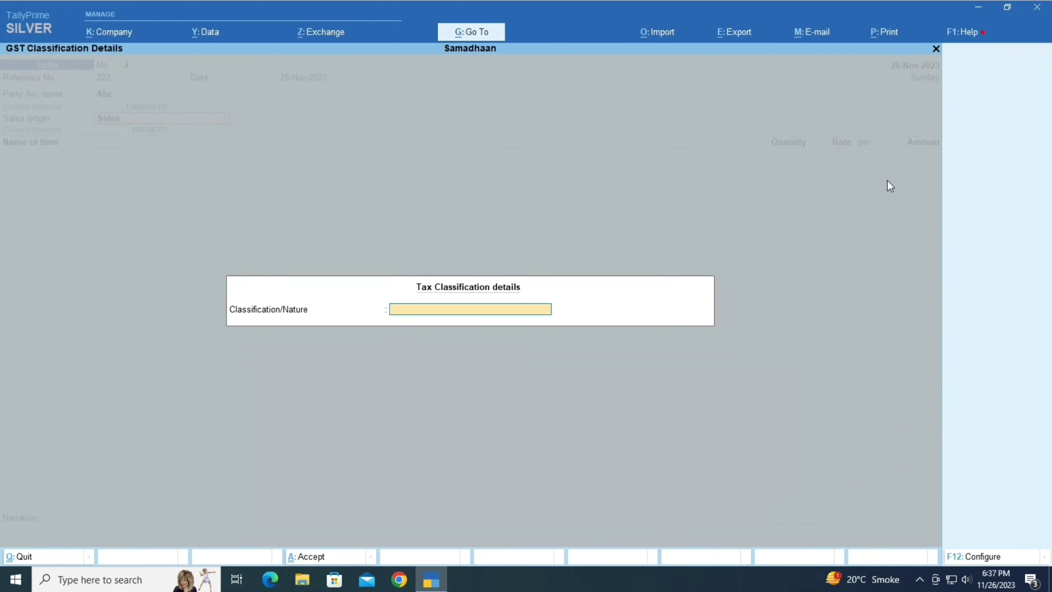